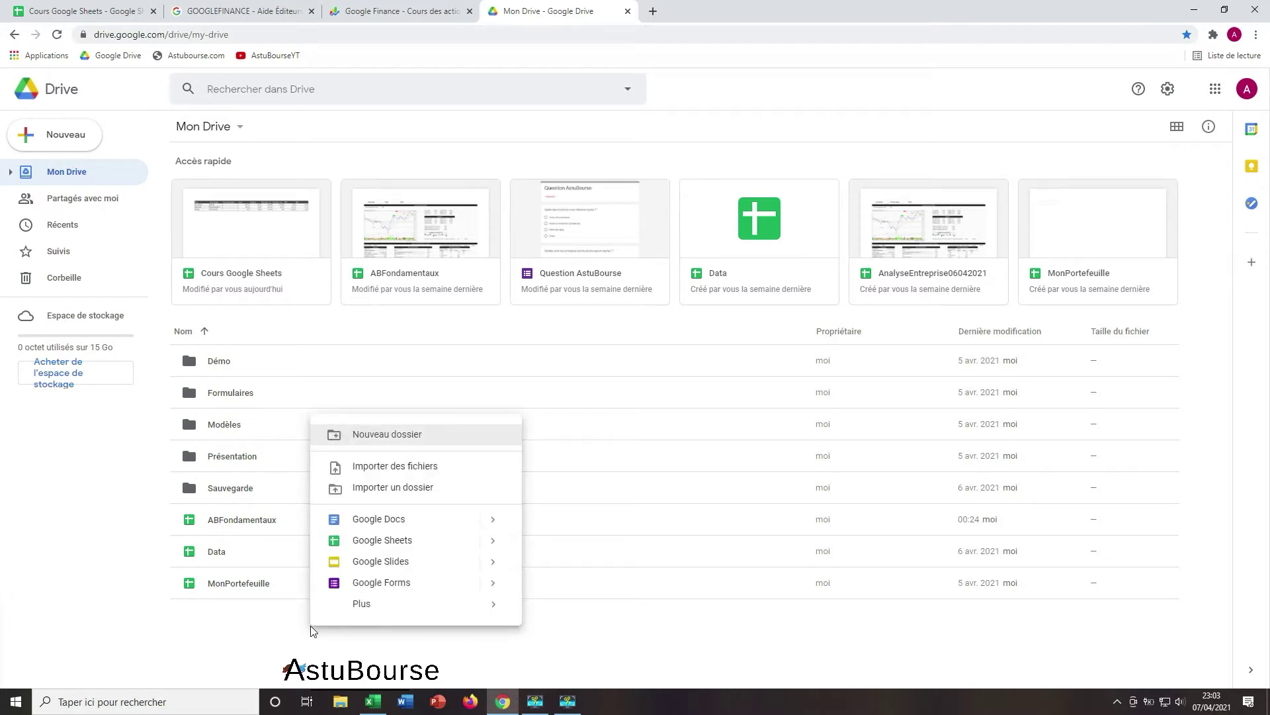
Step: Show the options for creating a new file in Mon Drive, then switch to the Cours Google Sheets spreadsheet
{"action": "right_click", "coordinate": [256, 628]}
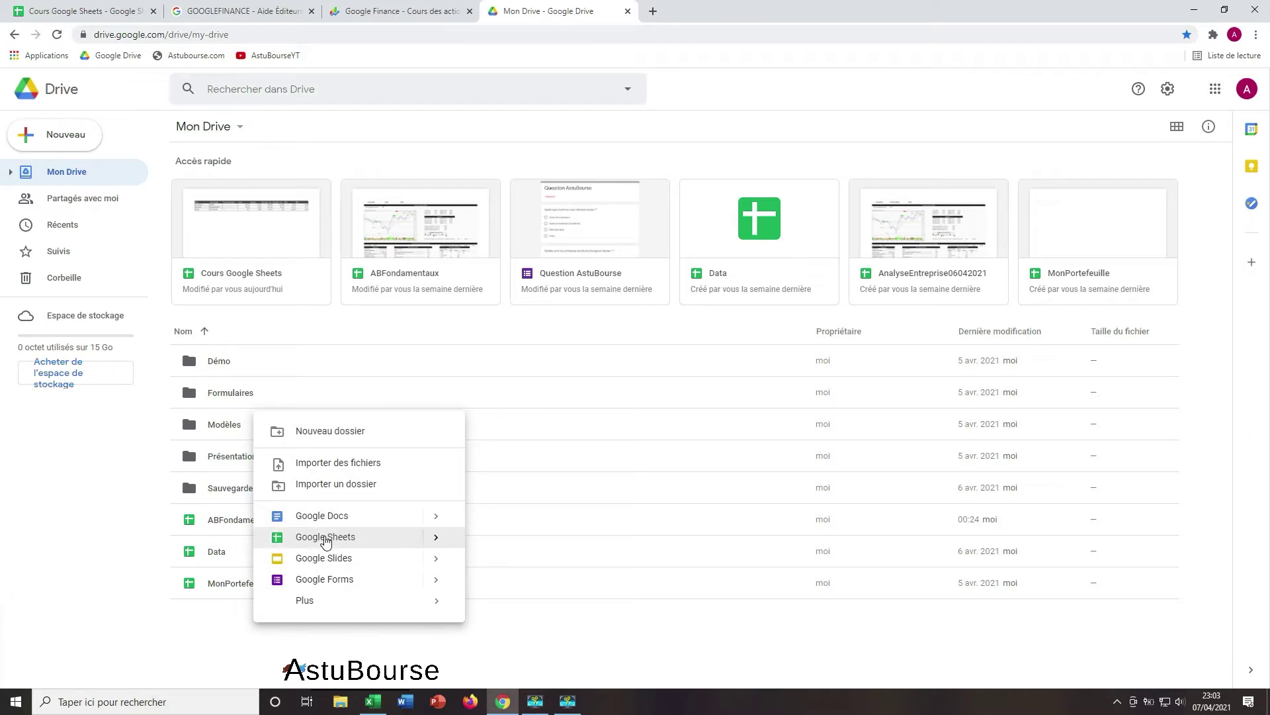
{"action": "left_click", "coordinate": [33, 5]}
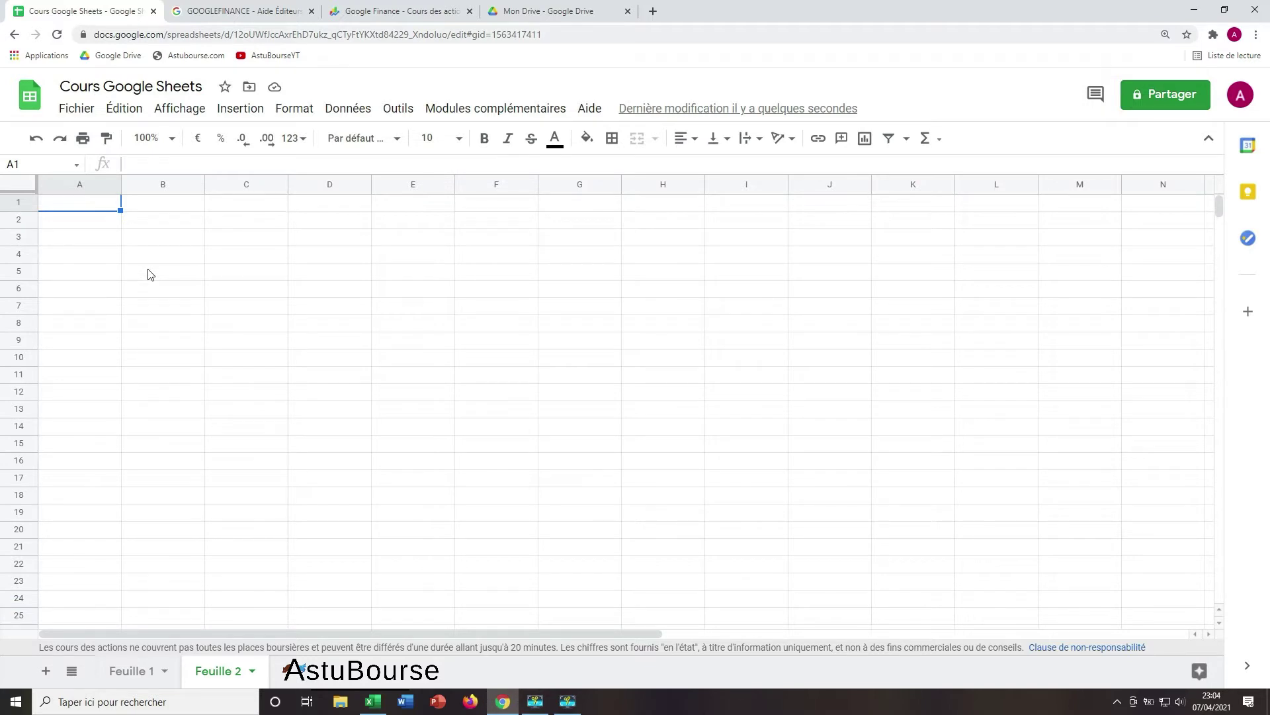
Step: Review the syntax and available attributes on the GOOGLEFINANCE help page, then return to the Cours Google Sheets spreadsheet
{"action": "left_click", "coordinate": [186, 13]}
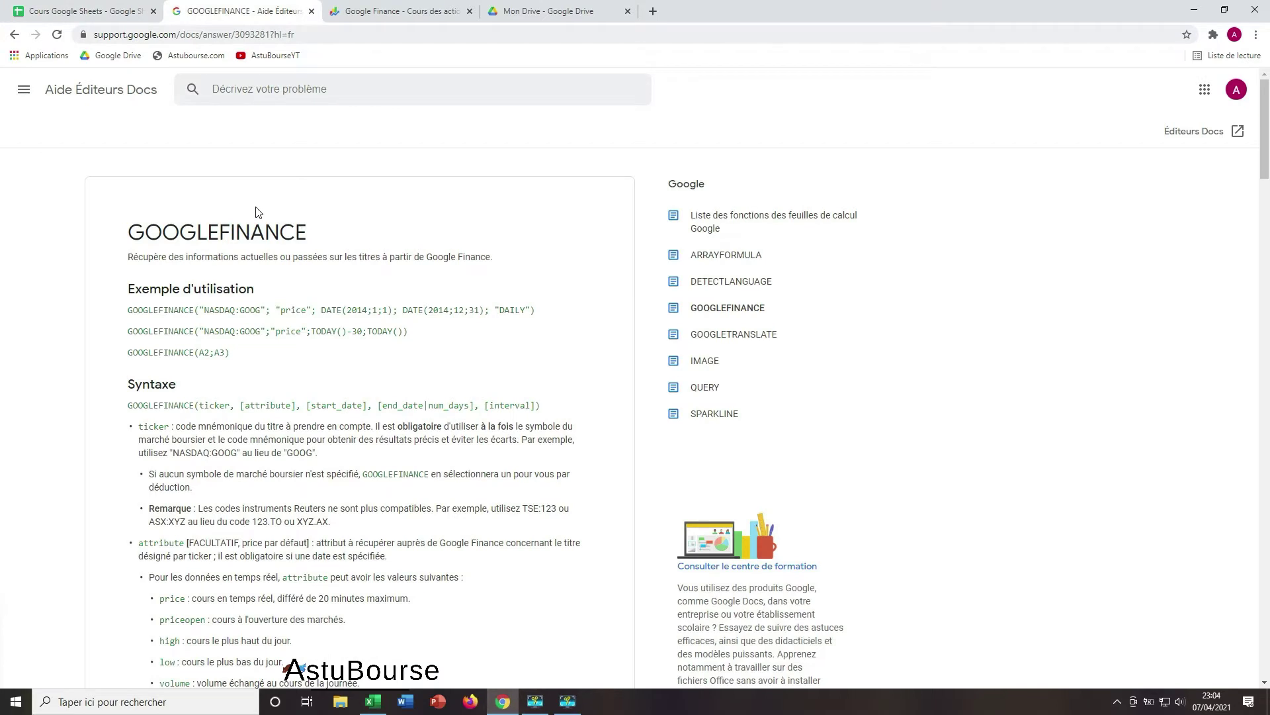
{"action": "scroll", "coordinate": [309, 285], "scroll_direction": "down", "scroll_amount": 2}
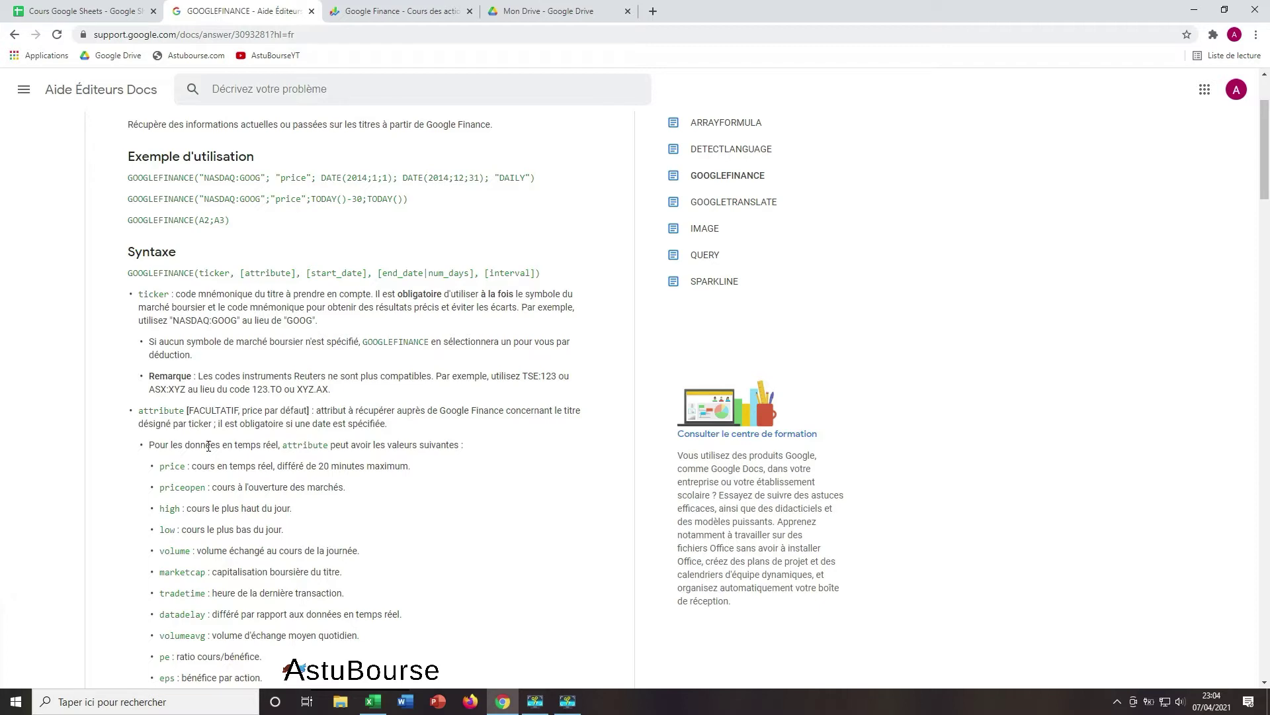
{"action": "scroll", "coordinate": [300, 427], "scroll_direction": "down", "scroll_amount": 3}
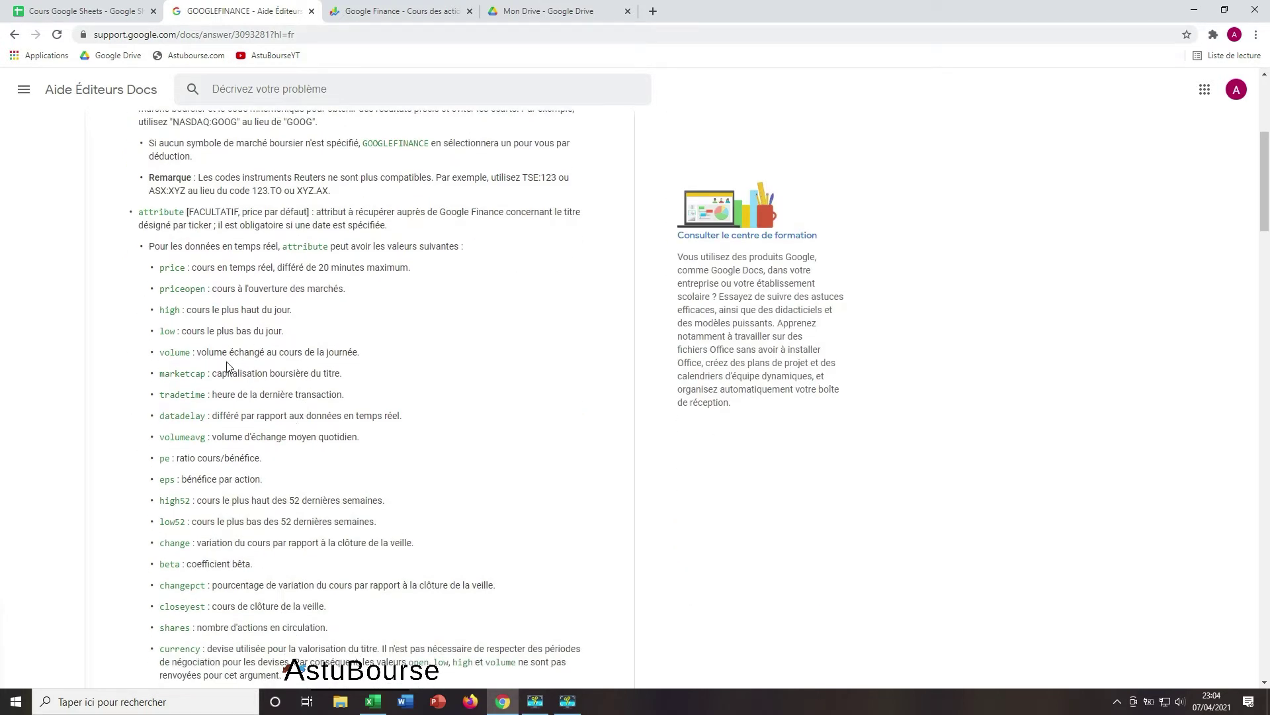
{"action": "scroll", "coordinate": [213, 351], "scroll_direction": "down", "scroll_amount": 12}
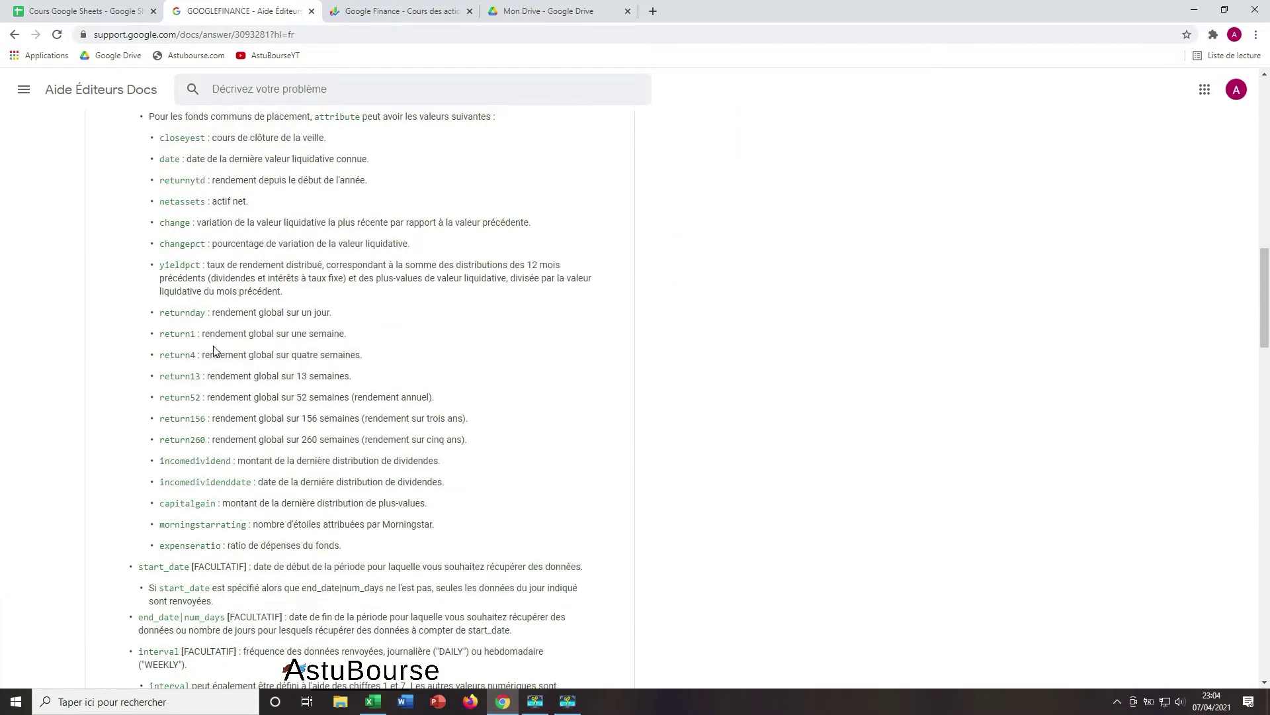
{"action": "scroll", "coordinate": [213, 351], "scroll_direction": "up", "scroll_amount": 6}
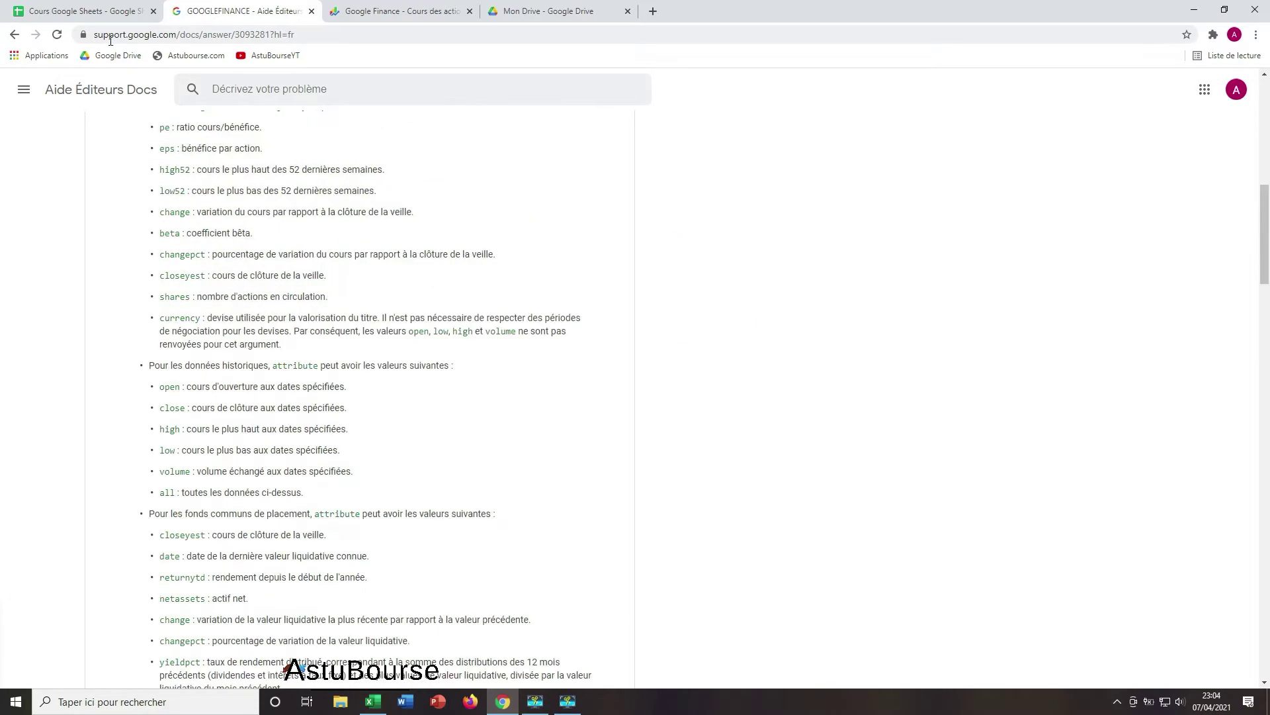
{"action": "left_click", "coordinate": [48, 19]}
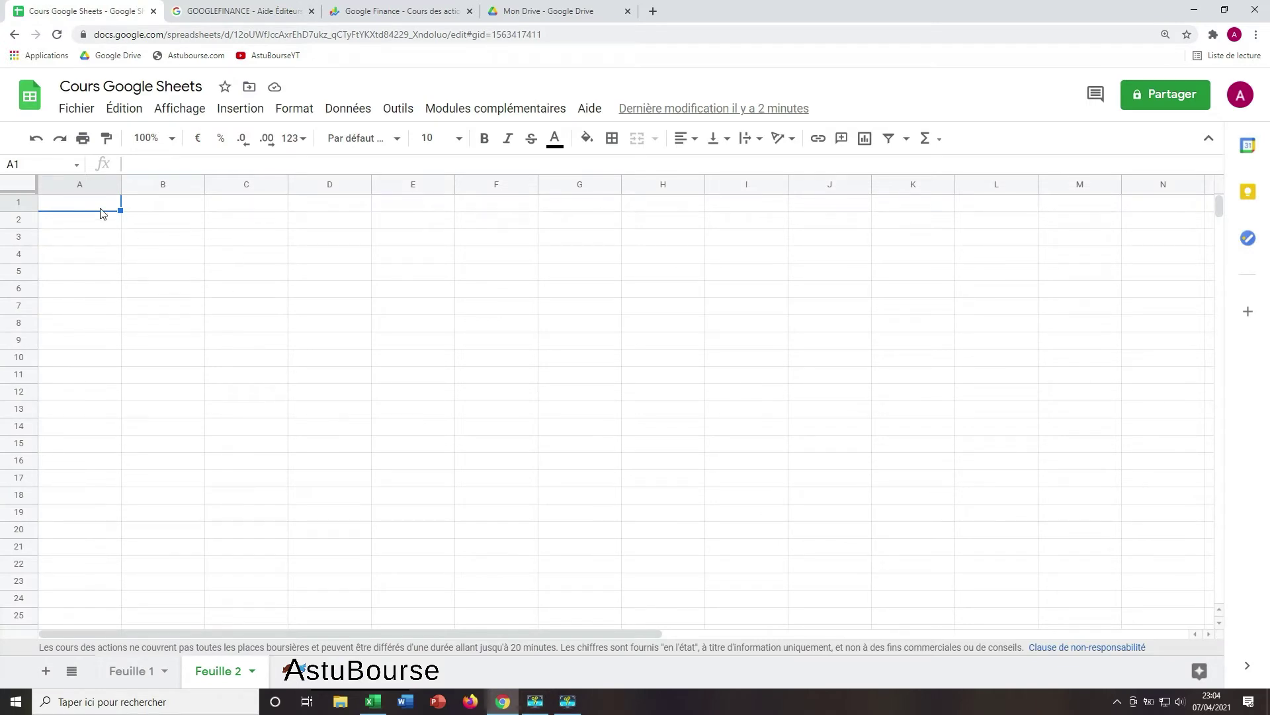
Step: Find the Nestlé stock listed on the Swiss exchange in Google Finance and copy its ticker, SWX: NESN
{"action": "left_click", "coordinate": [379, 10]}
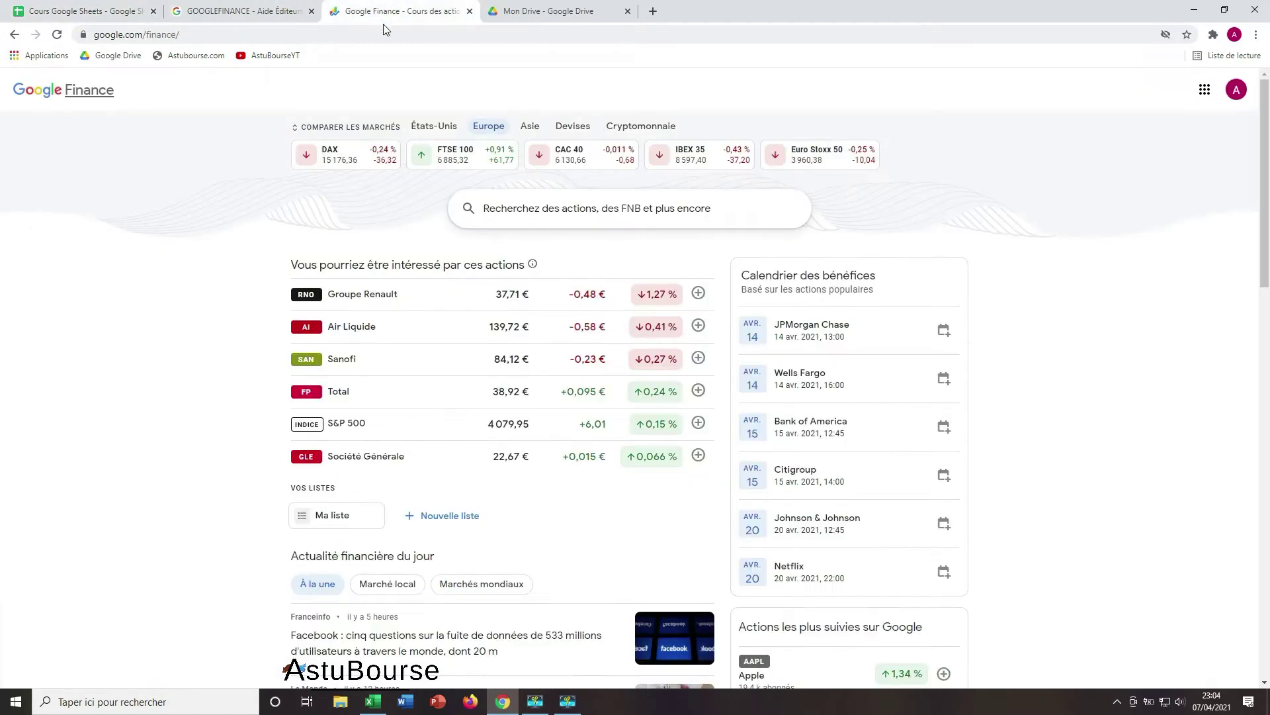
{"action": "left_click", "coordinate": [527, 217]}
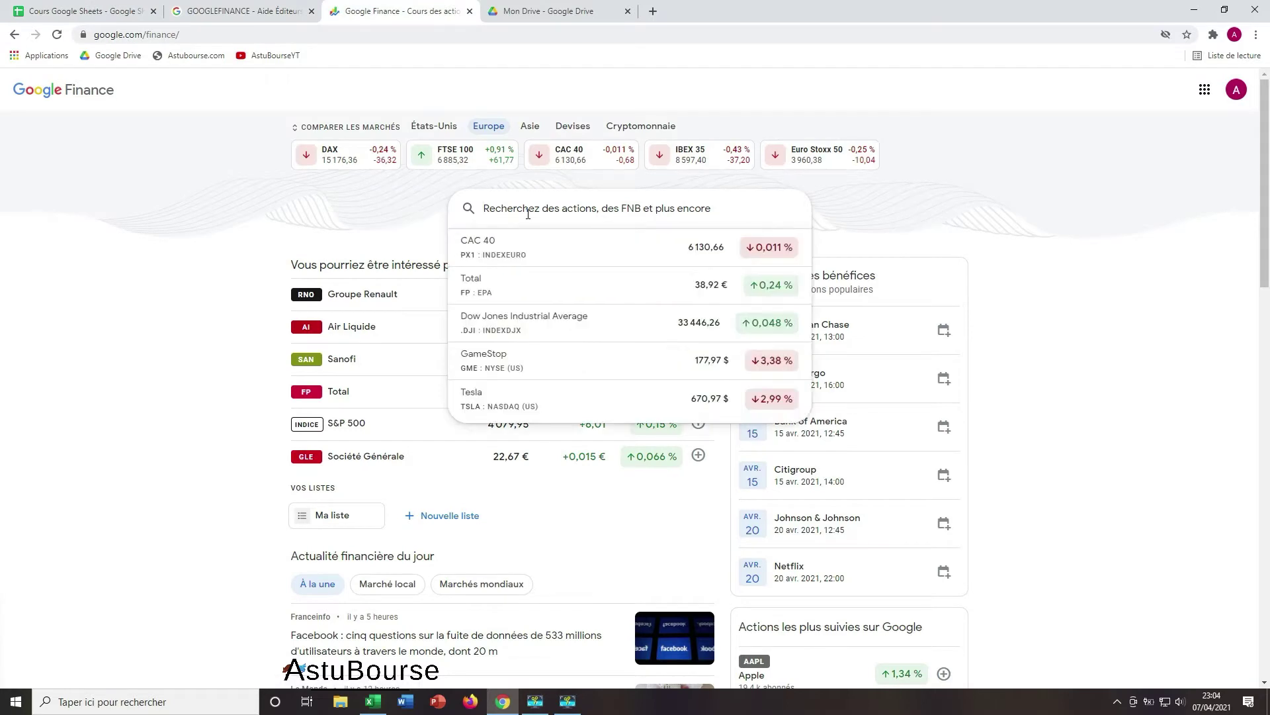
{"action": "type", "text": "nestlé"}
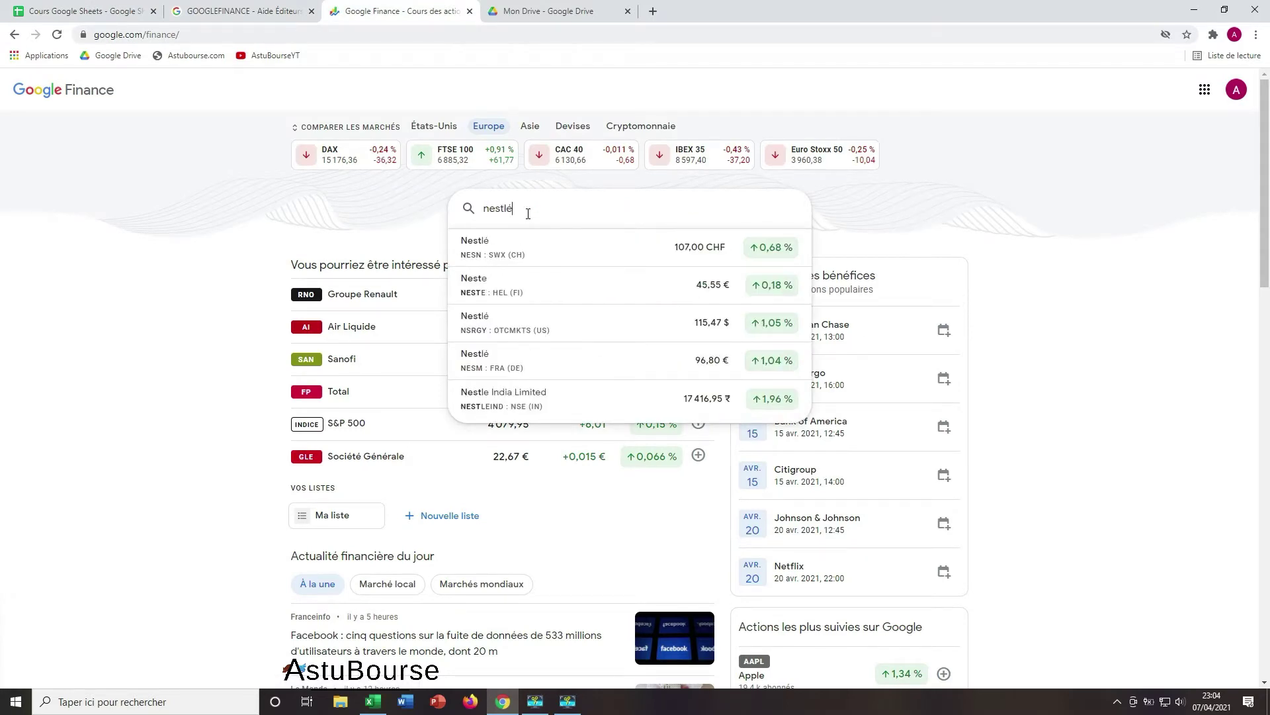
{"action": "left_click", "coordinate": [518, 254]}
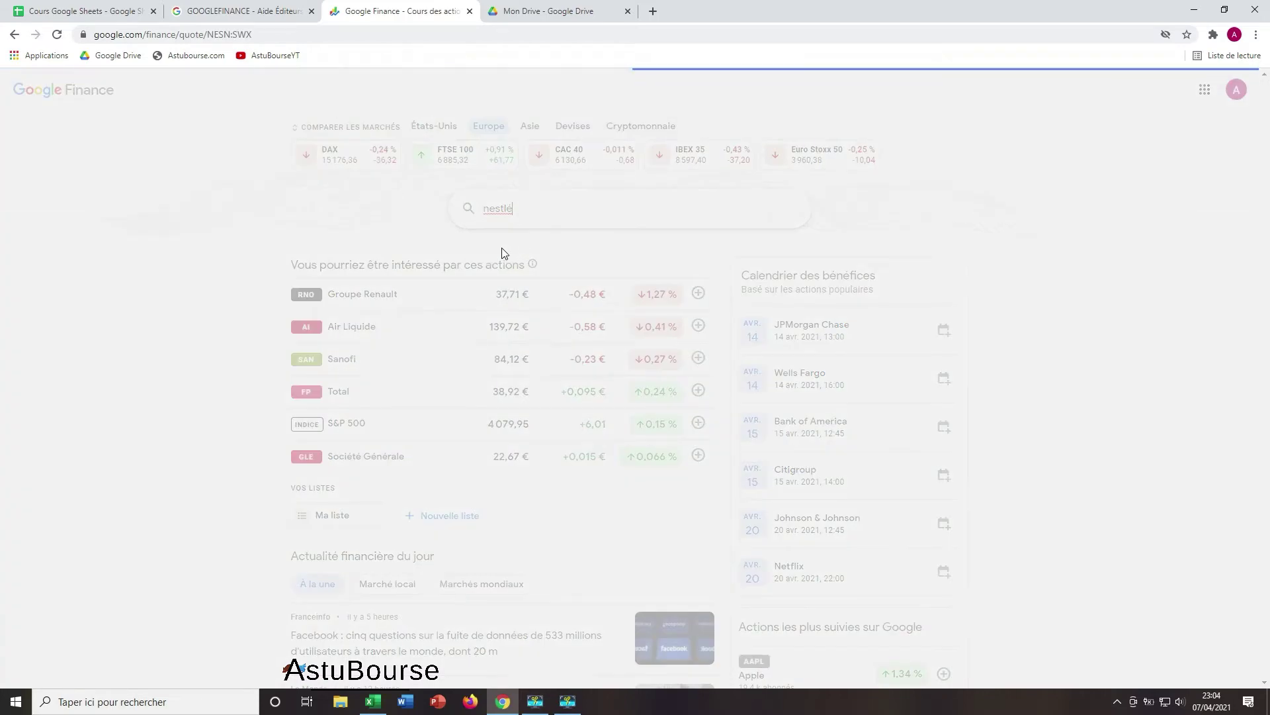
{"action": "left_click", "coordinate": [458, 90]}
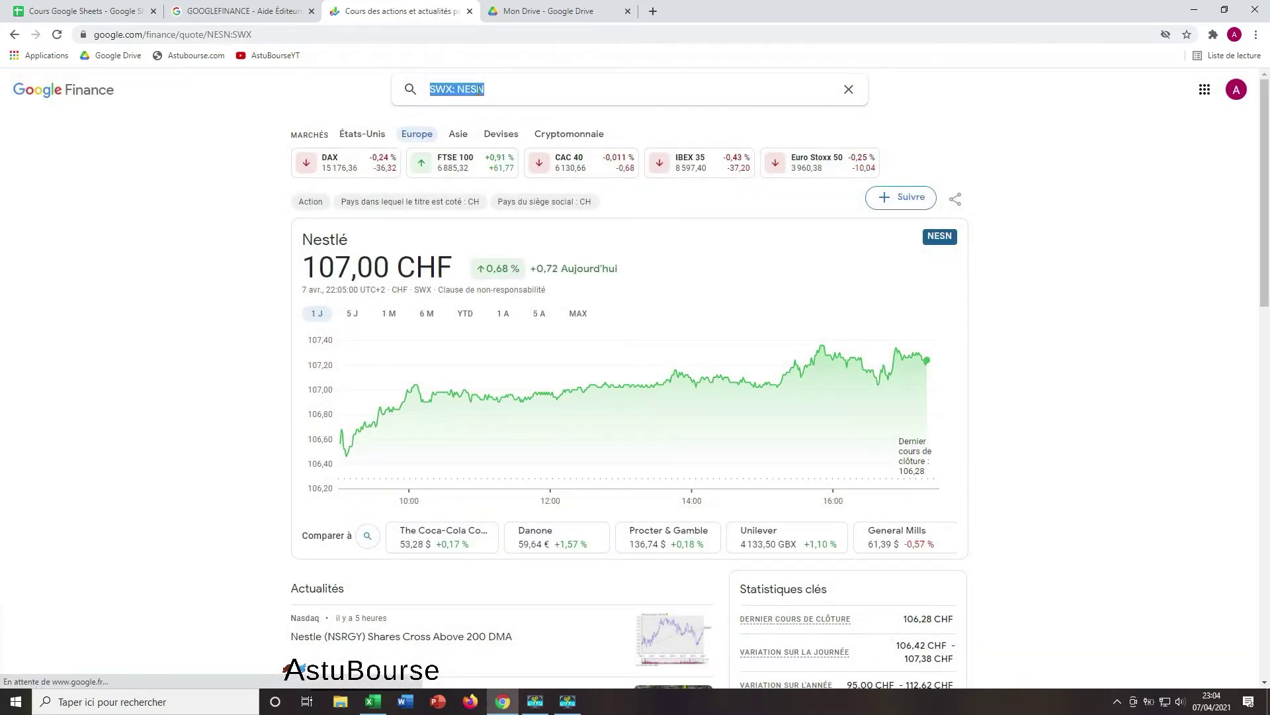
{"action": "right_click", "coordinate": [459, 89]}
{"action": "left_click", "coordinate": [493, 134]}
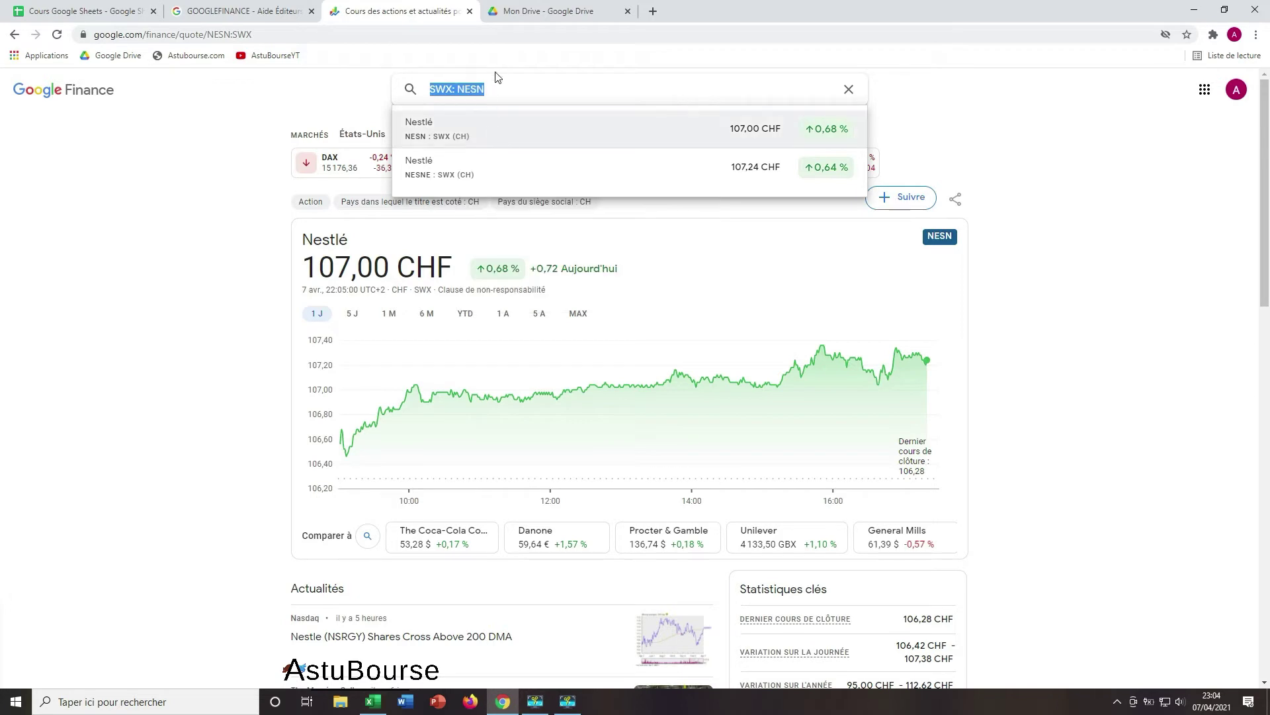
Step: Search Google for "nestlé bourse" in a new browser tab as another way to look up the ticker
{"action": "left_click", "coordinate": [513, 15]}
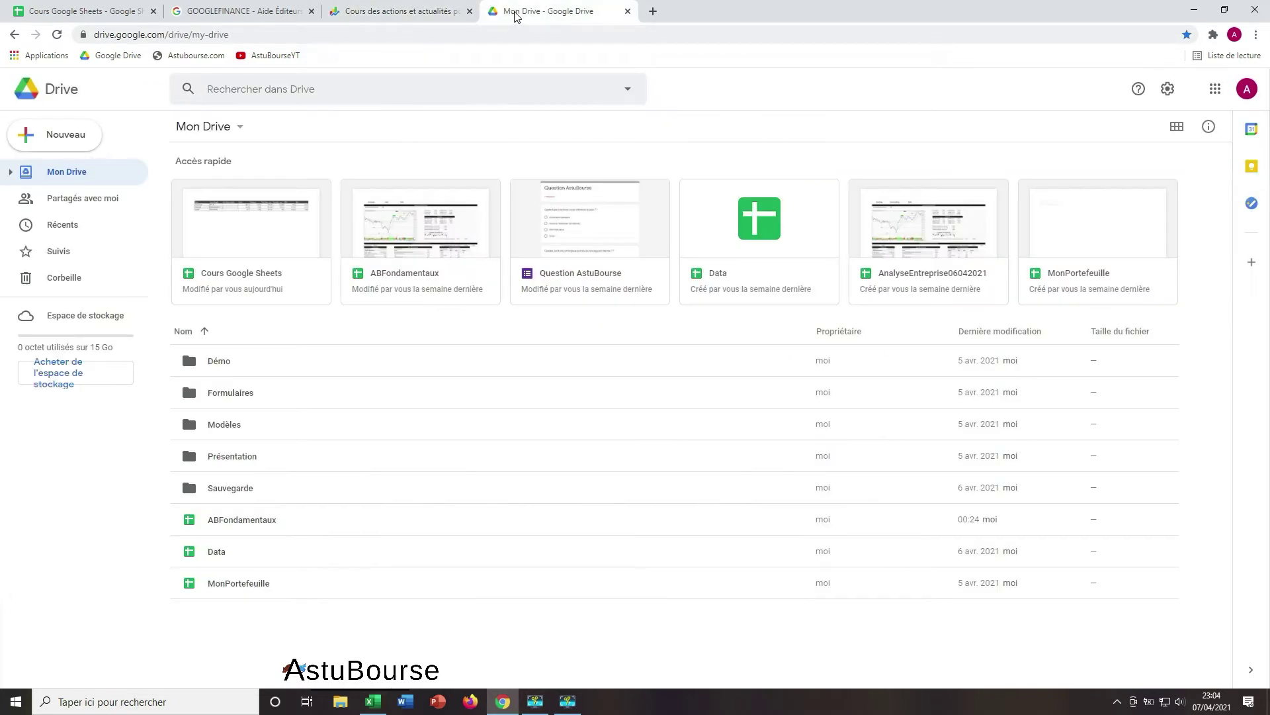
{"action": "left_click", "coordinate": [417, 14]}
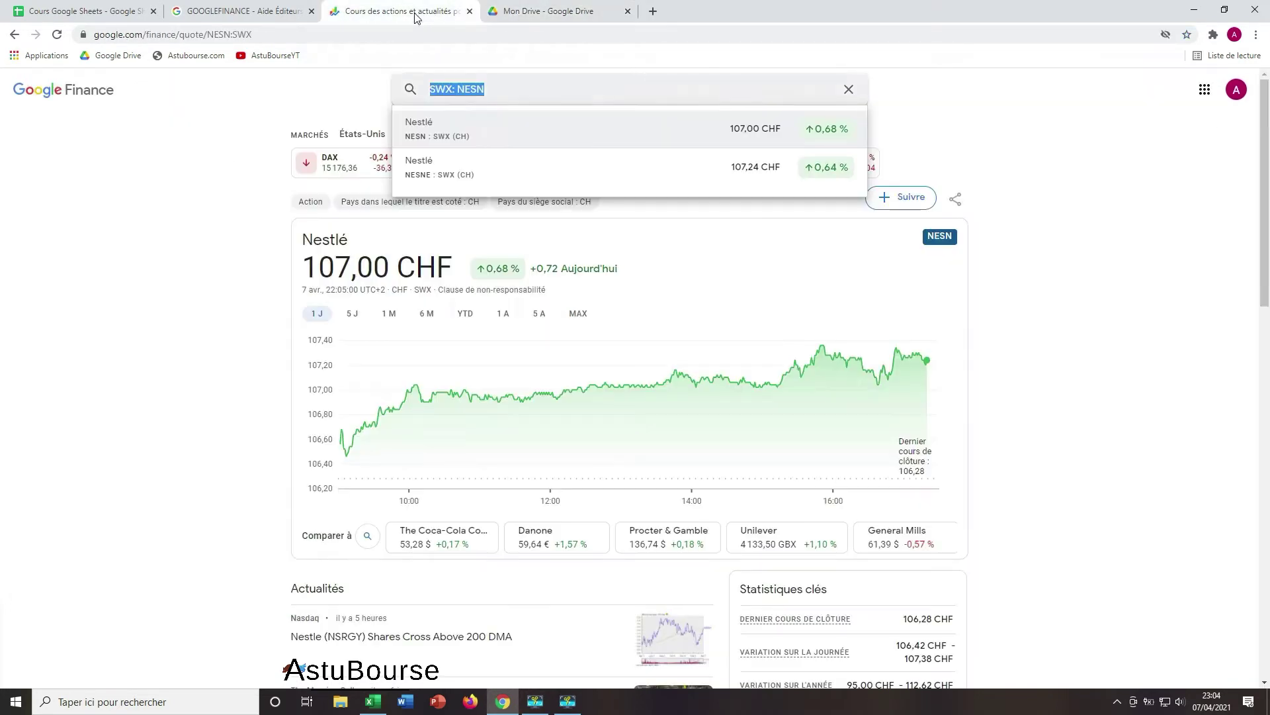
{"action": "left_click", "coordinate": [655, 13]}
{"action": "left_click", "coordinate": [558, 38]}
{"action": "type", "text": "nestlé bourse"}
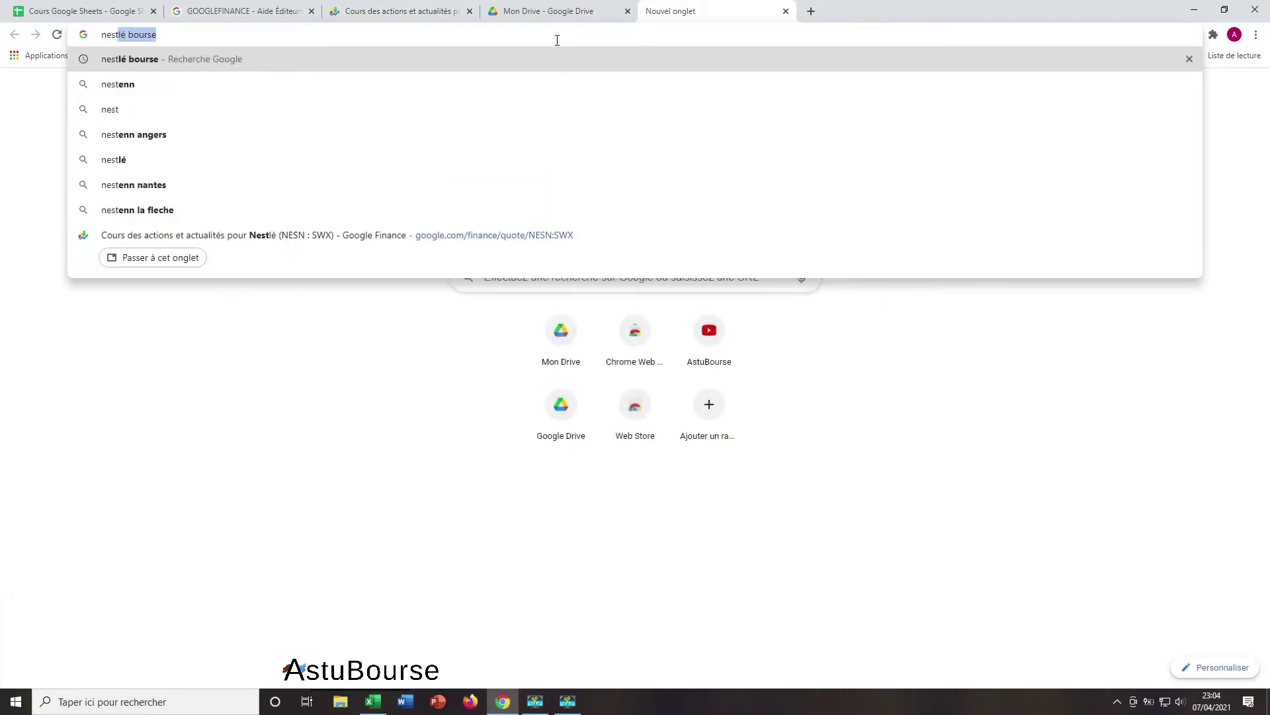
{"action": "key", "text": "Return"}
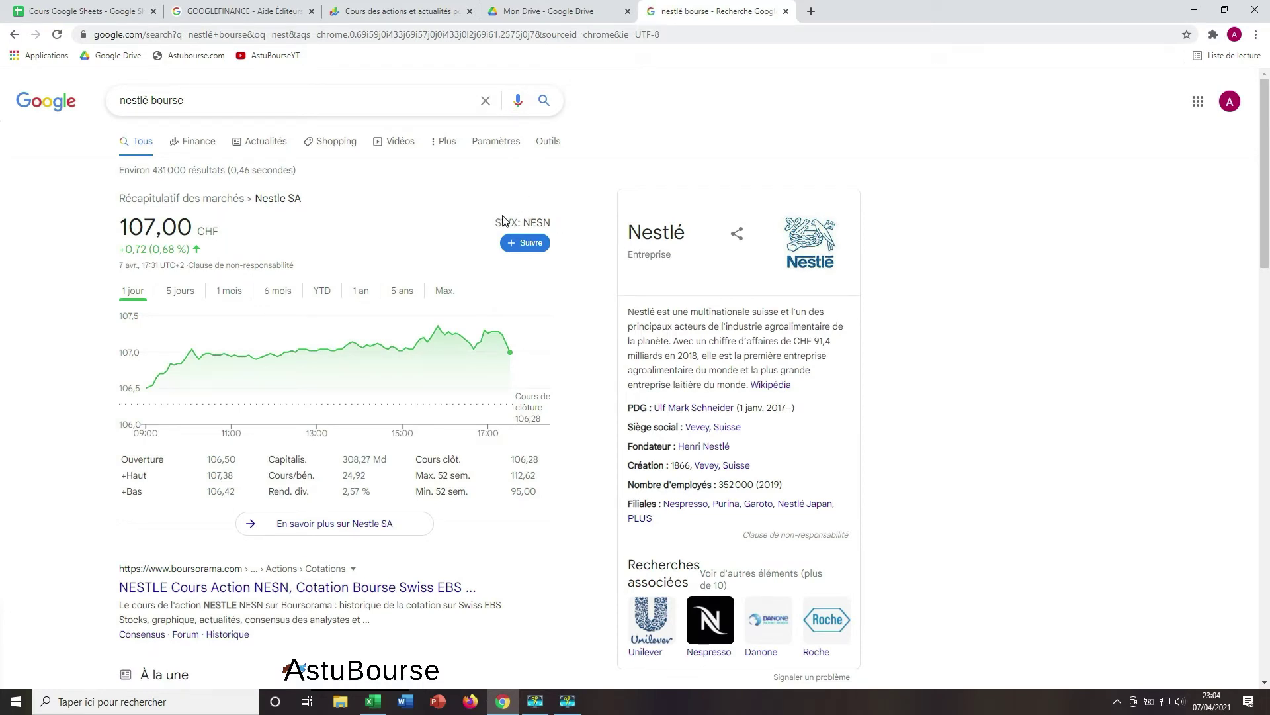
Step: In cell A1 of Feuille 2 in Cours Google Sheets, start the formula =googlefinance("SWX:NESN", with no space inside the ticker
{"action": "left_click", "coordinate": [73, 12]}
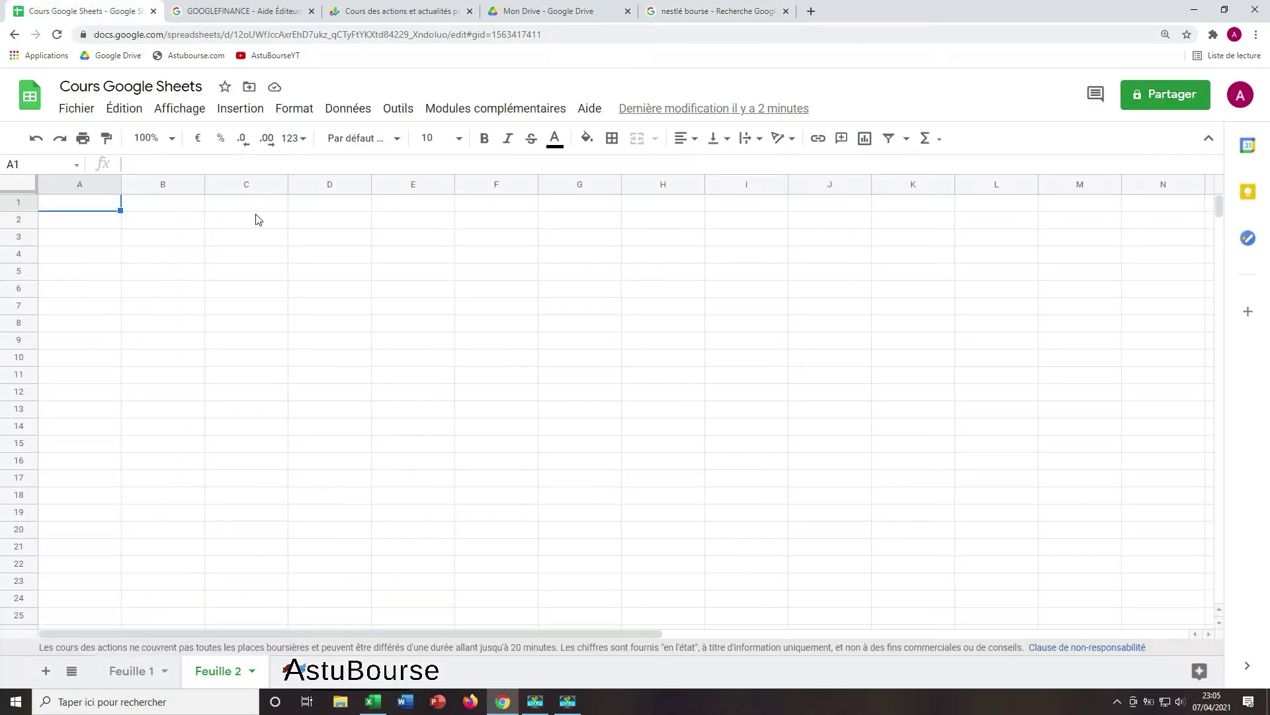
{"action": "double_click", "coordinate": [98, 202]}
{"action": "type", "text": "=googlefinance"}
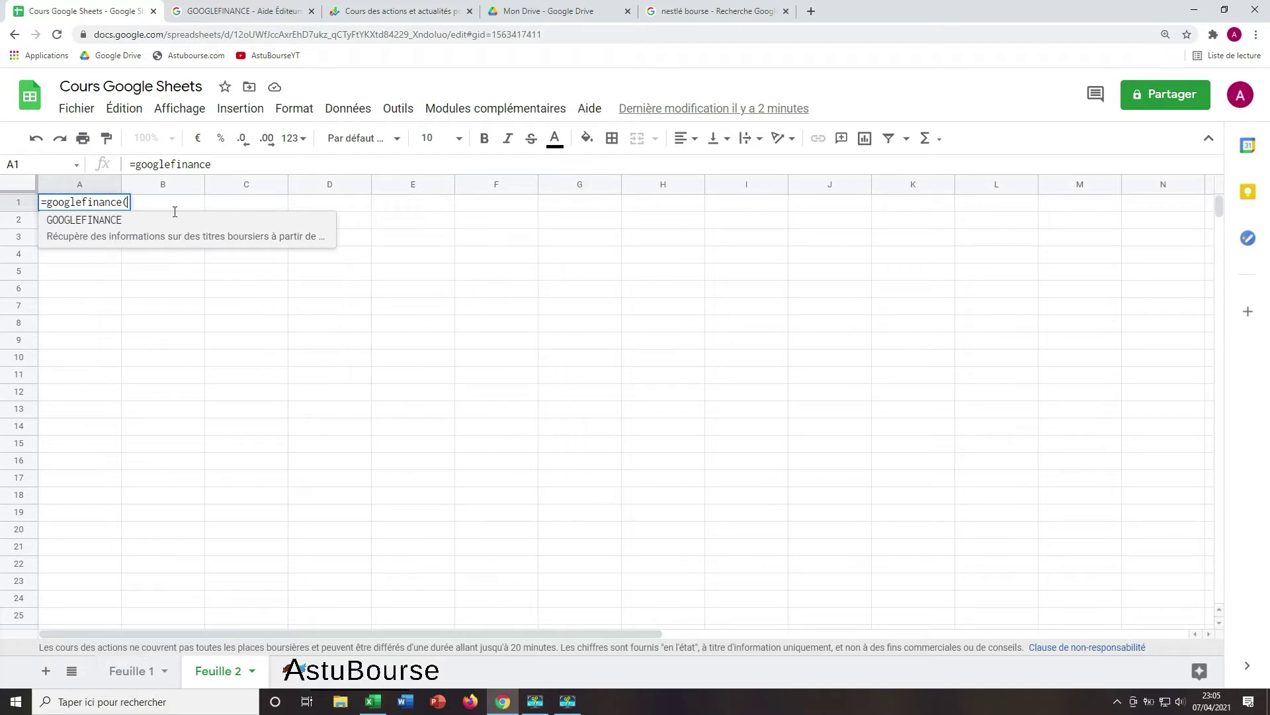
{"action": "type", "text": "("}
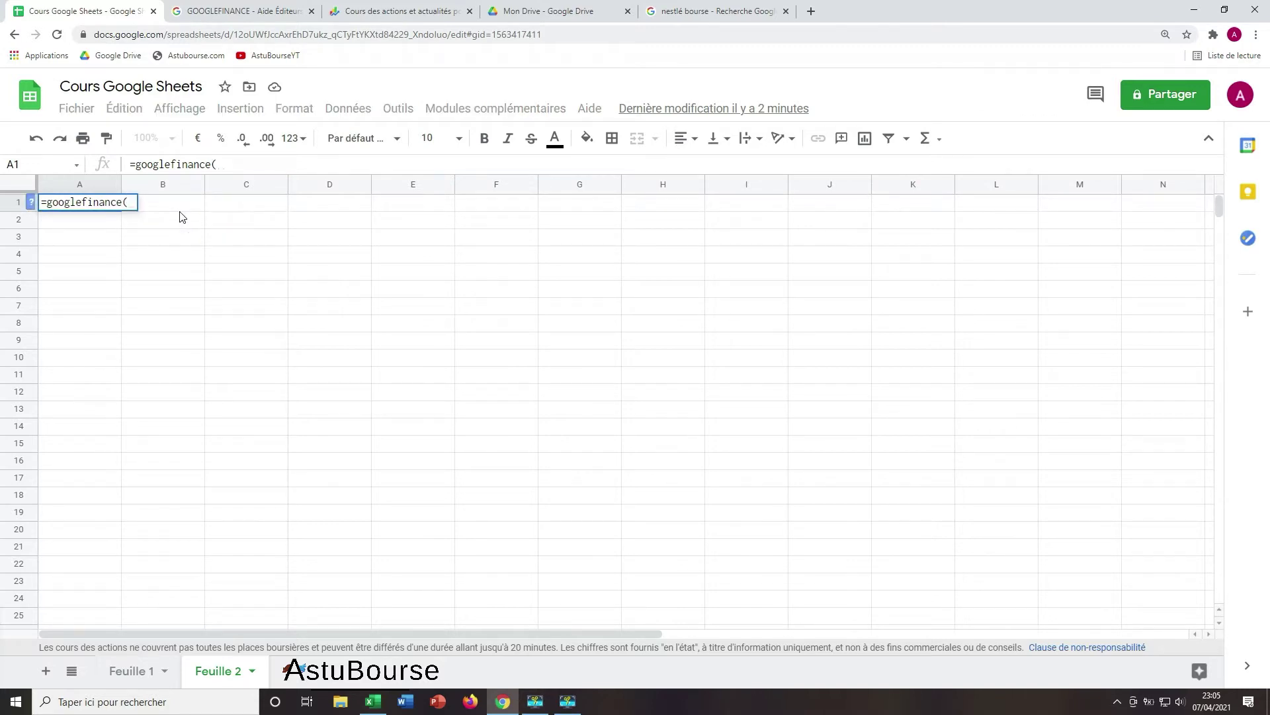
{"action": "type", "text": "\""}
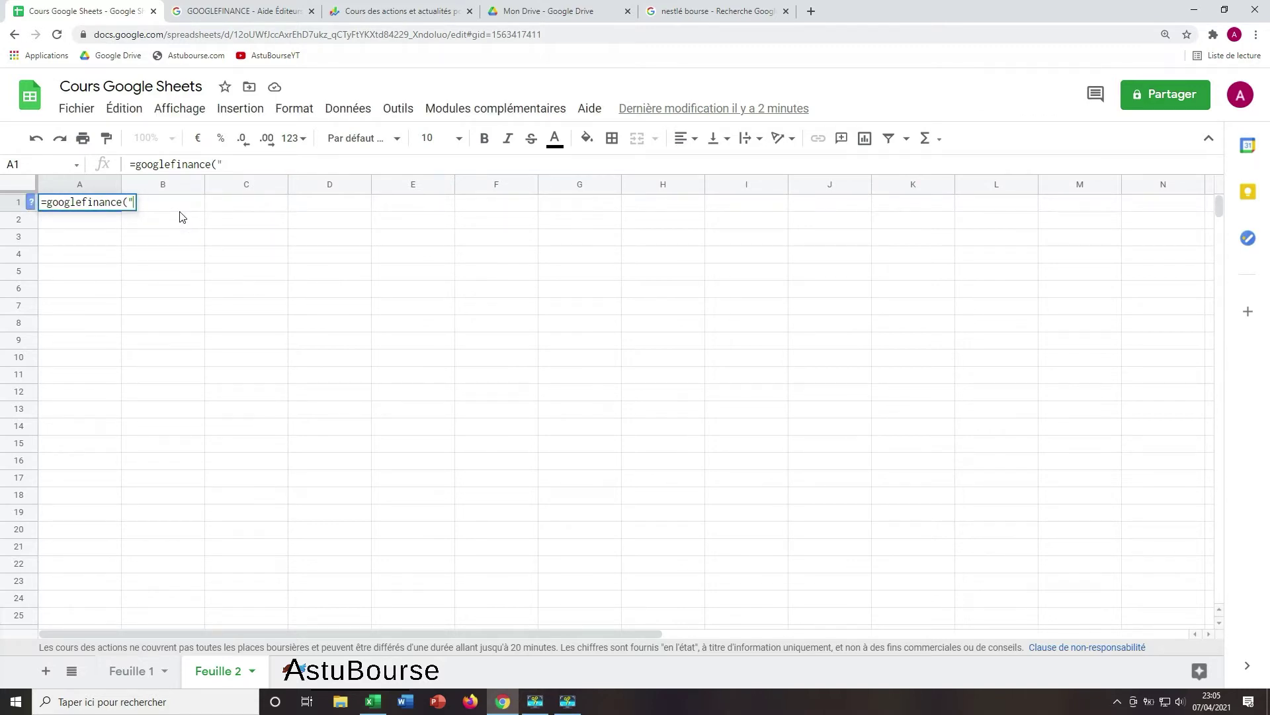
{"action": "type", "text": "SWX: NESN\""}
{"action": "left_click", "coordinate": [253, 164]}
{"action": "key", "text": "BackSpace"}
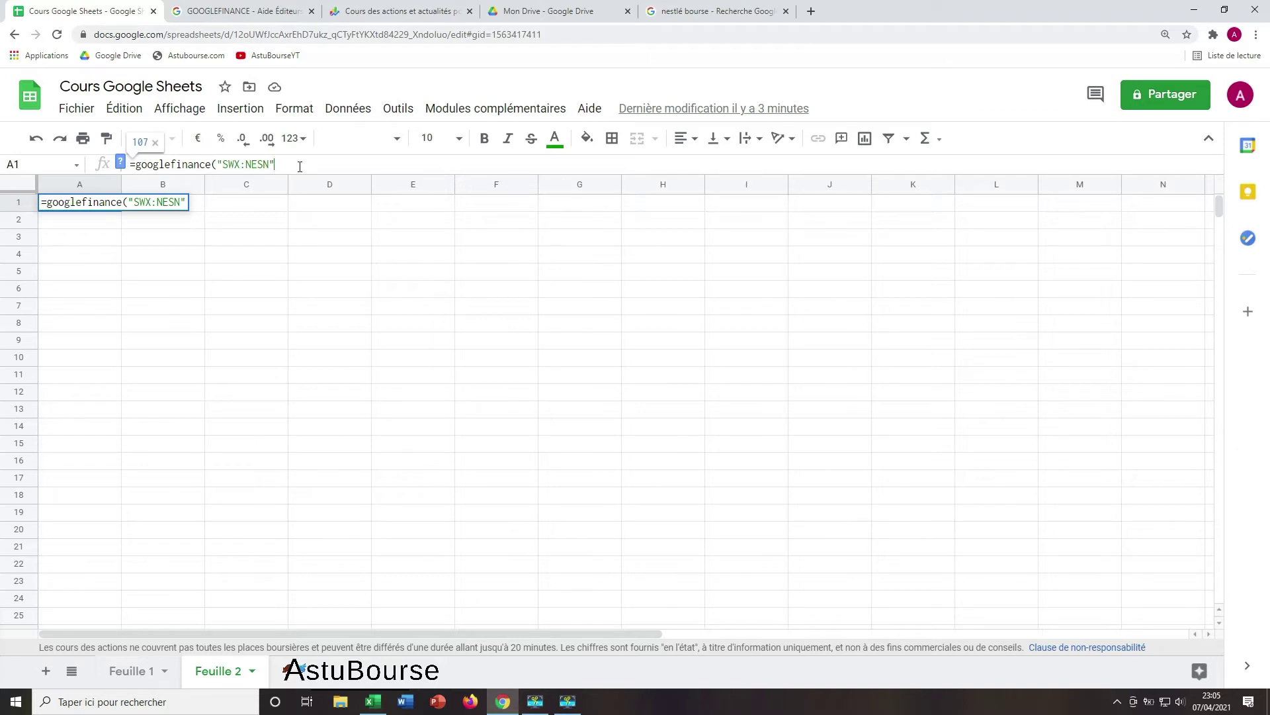
Step: Add "price" as the attribute argument of the googlefinance formula in A1, using semicolons as separators
{"action": "type", "text": ";"}
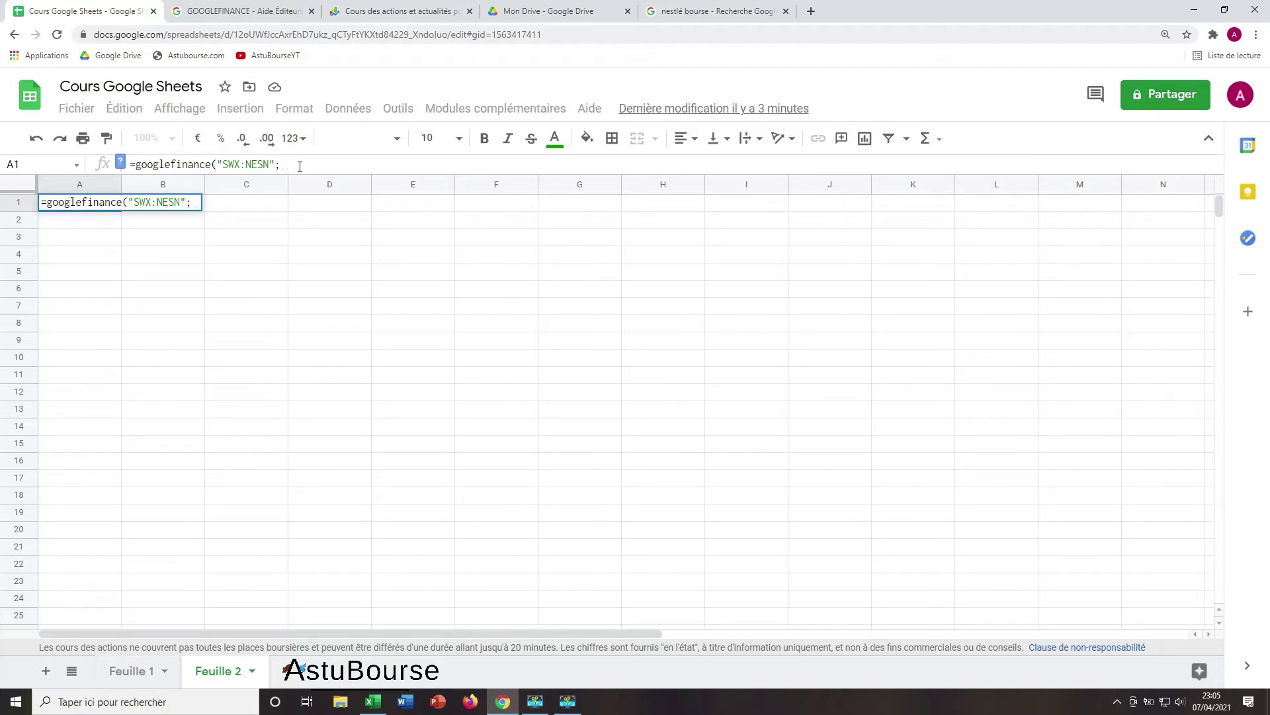
{"action": "type", "text": "\""}
{"action": "type", "text": "pric"}
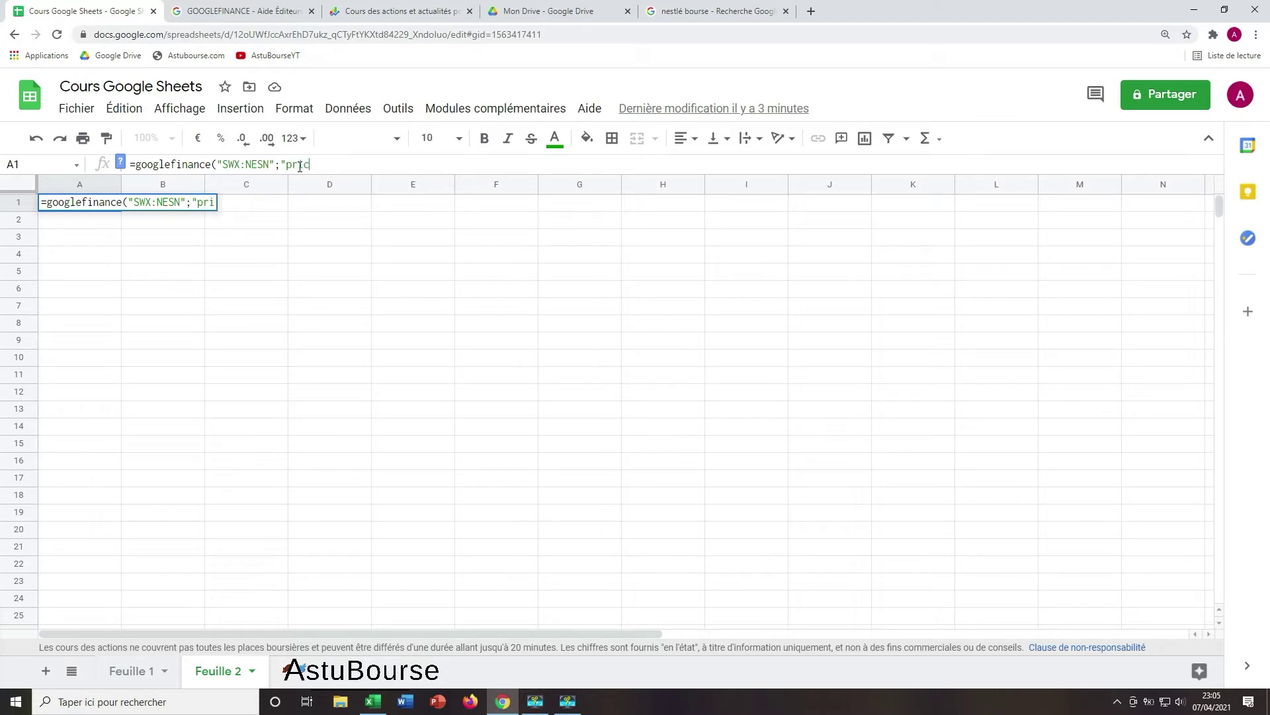
{"action": "type", "text": "e\";"}
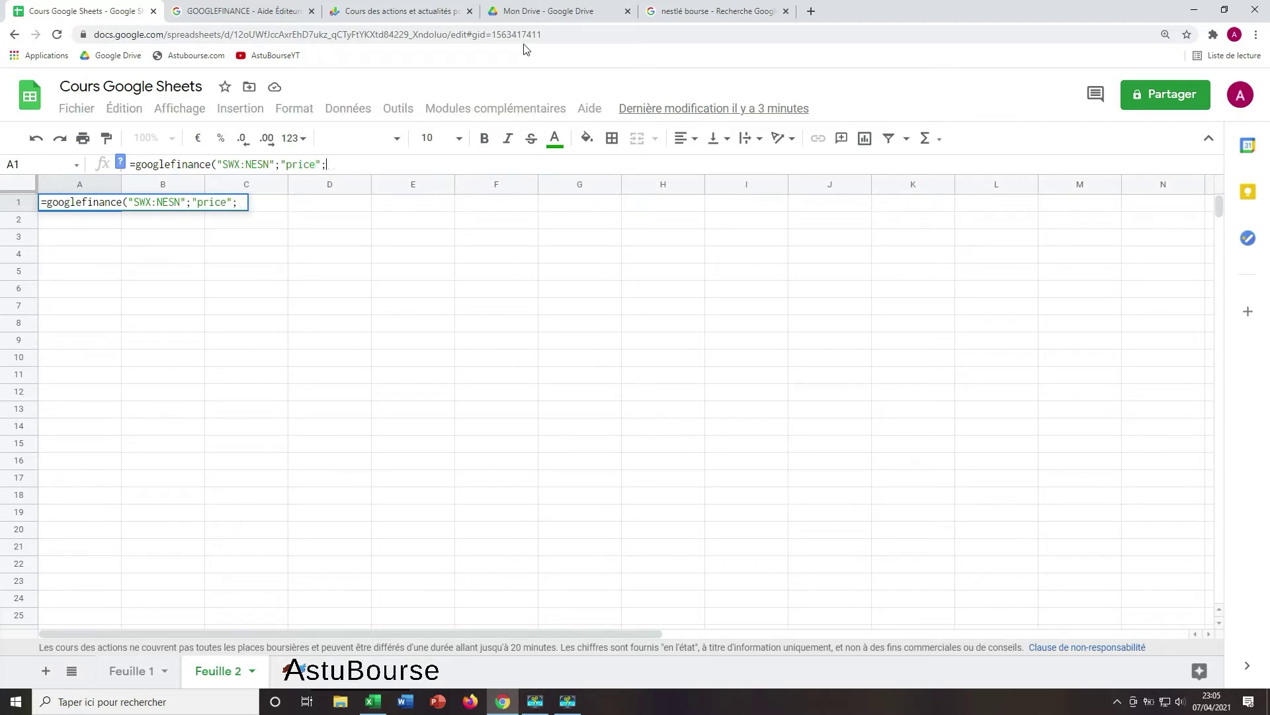
Step: Add the start date argument DATE(2000;1;1) to the googlefinance formula in A1
{"action": "type", "text": "DATE"}
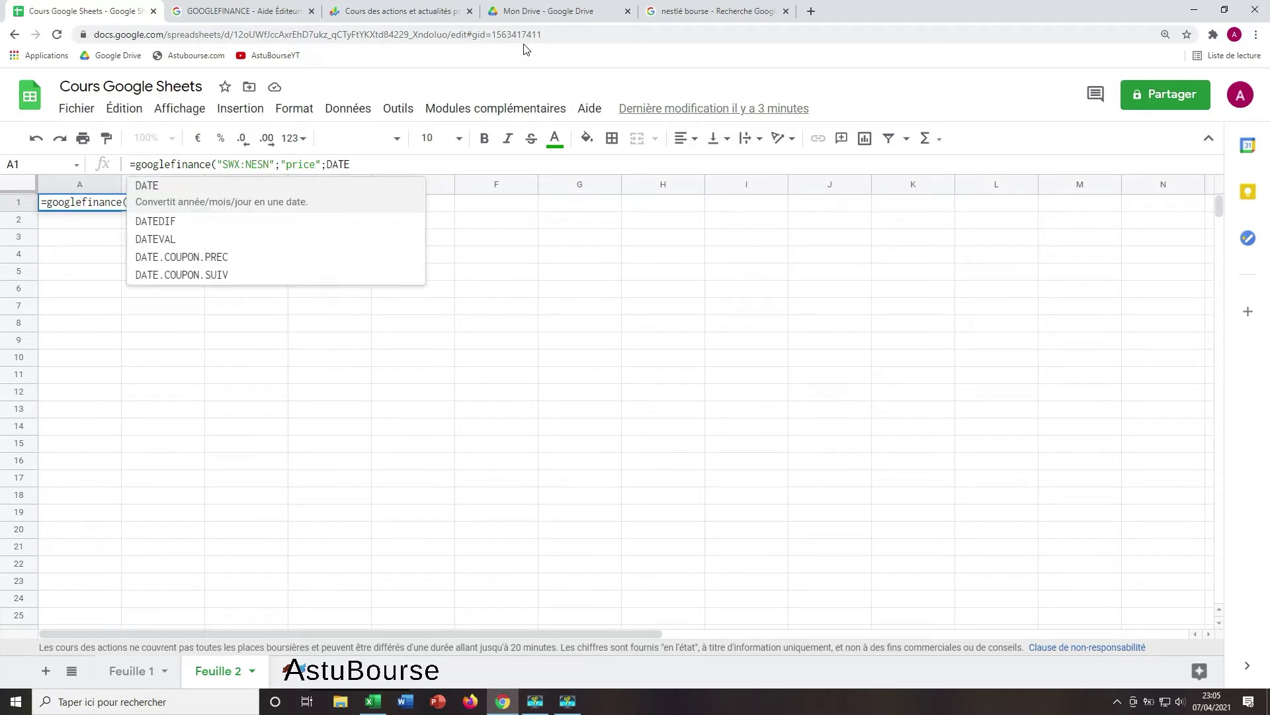
{"action": "type", "text": "("}
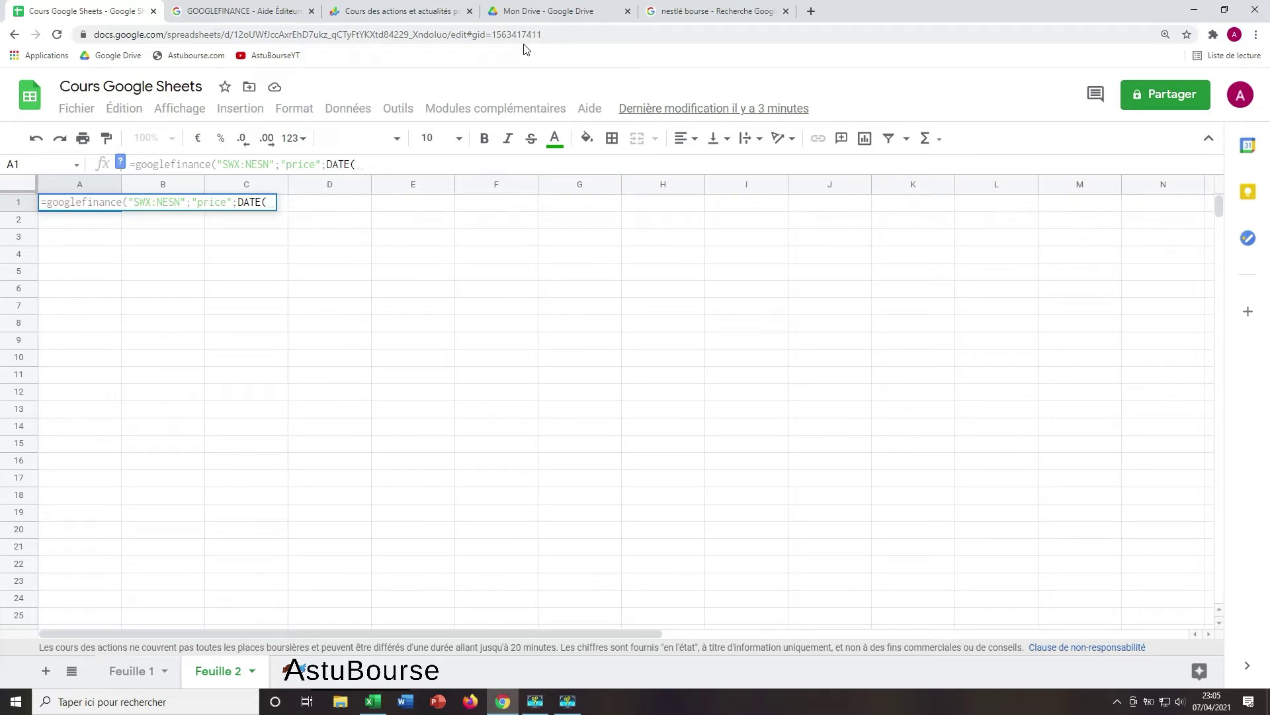
{"action": "type", "text": "2000"}
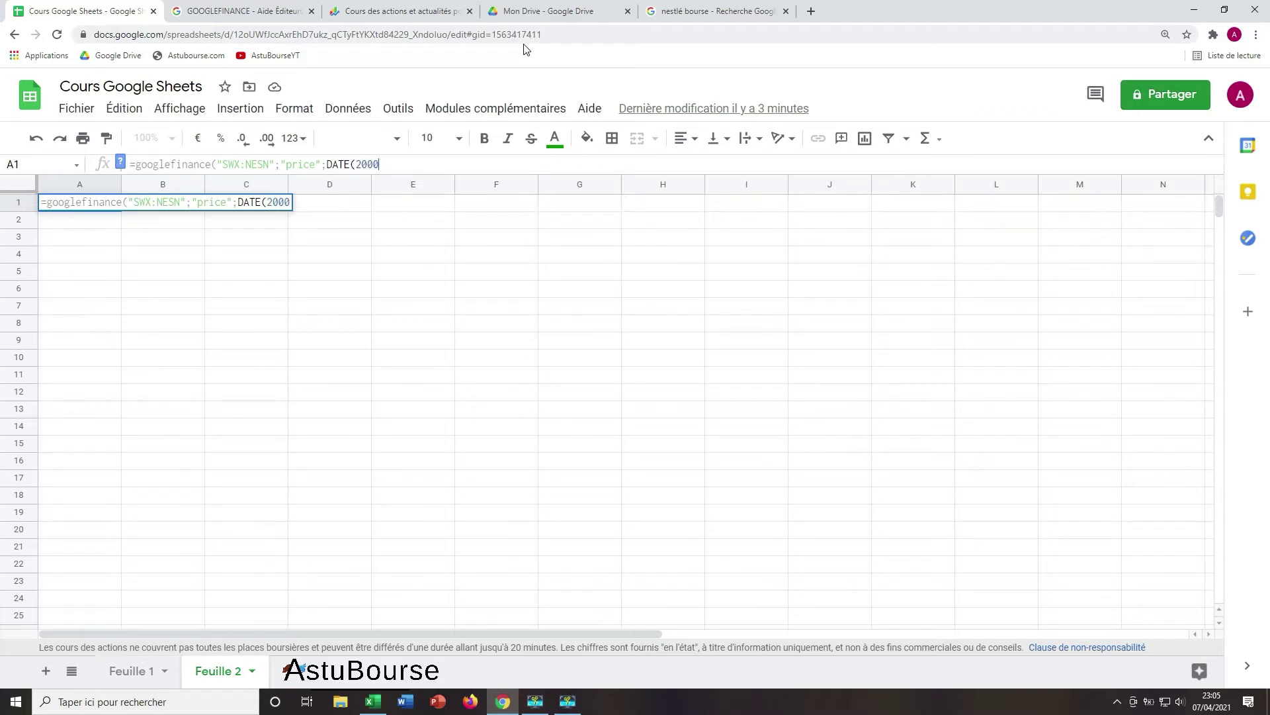
{"action": "type", "text": ";"}
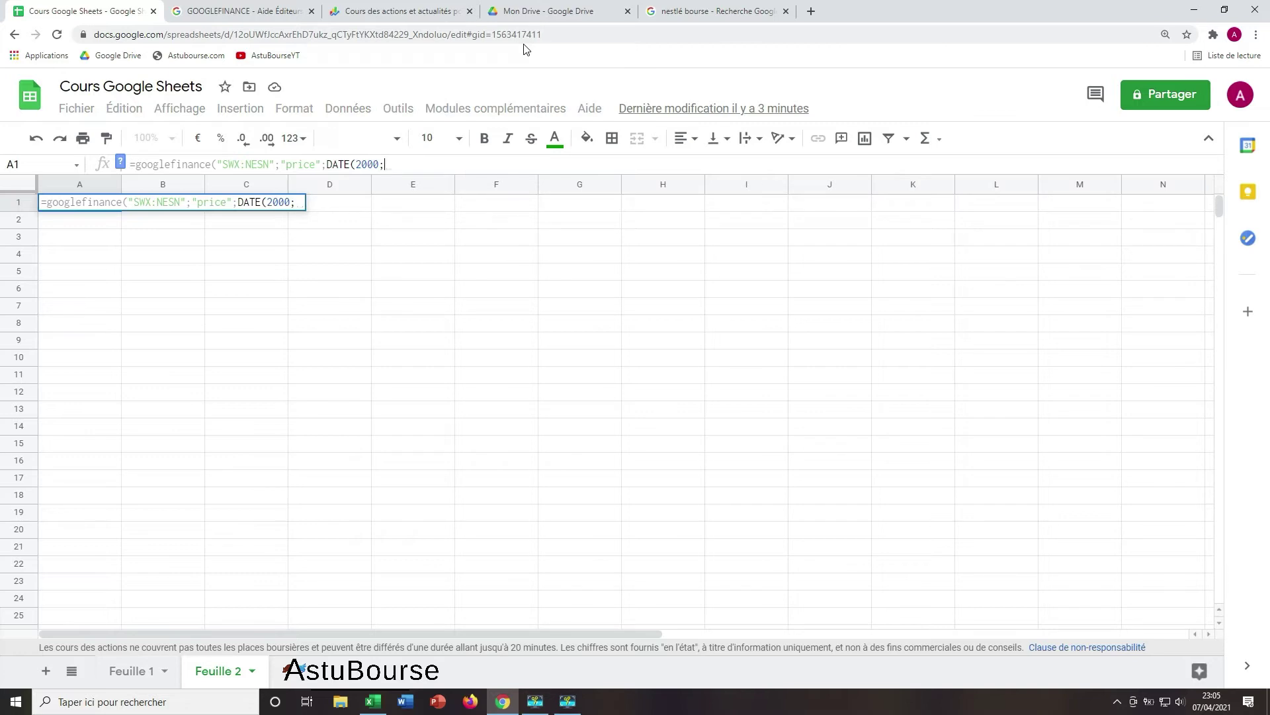
{"action": "type", "text": "1;1"}
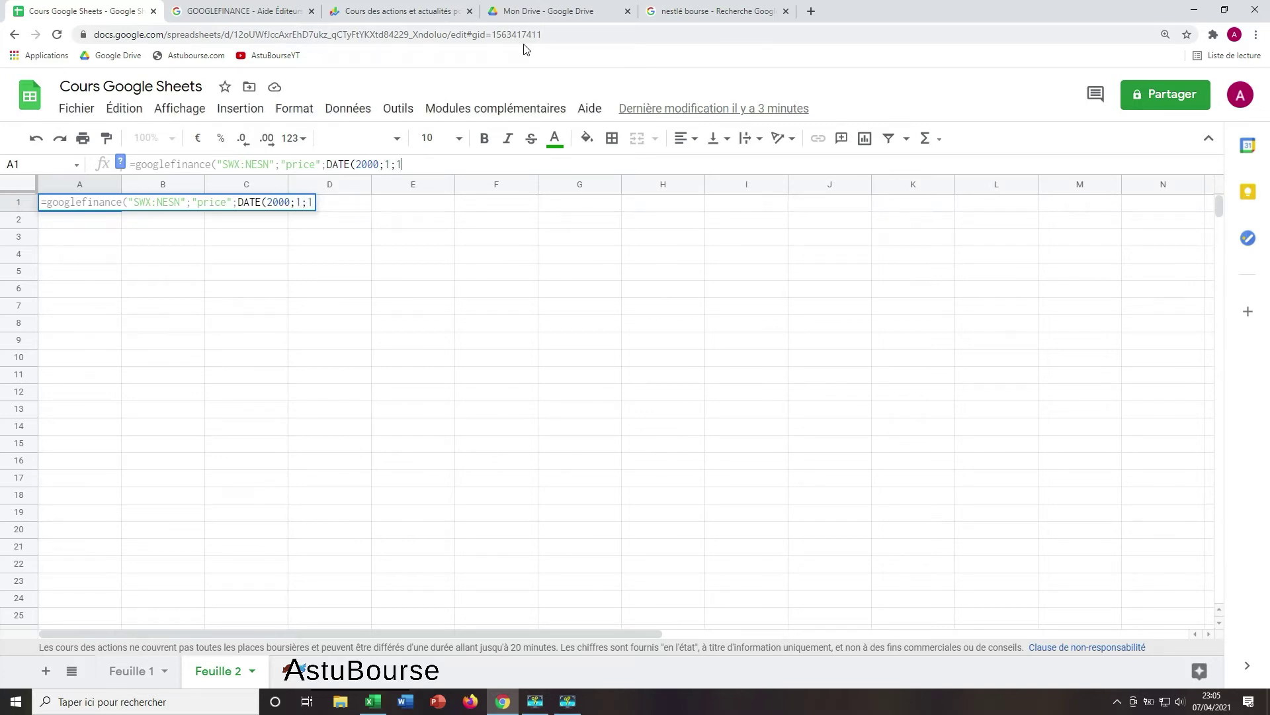
{"action": "type", "text": ")"}
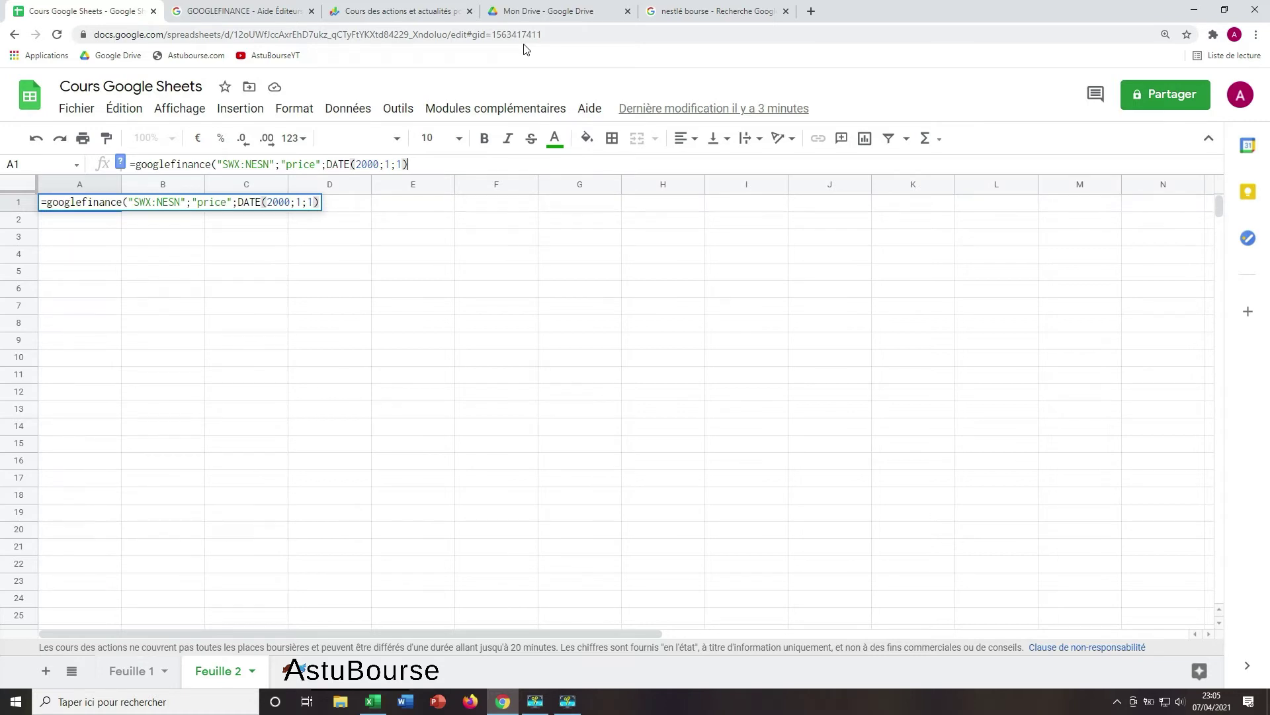
Step: Add DATE(2020;1;1) as the end date argument of the googlefinance formula in A1
{"action": "type", "text": ";"}
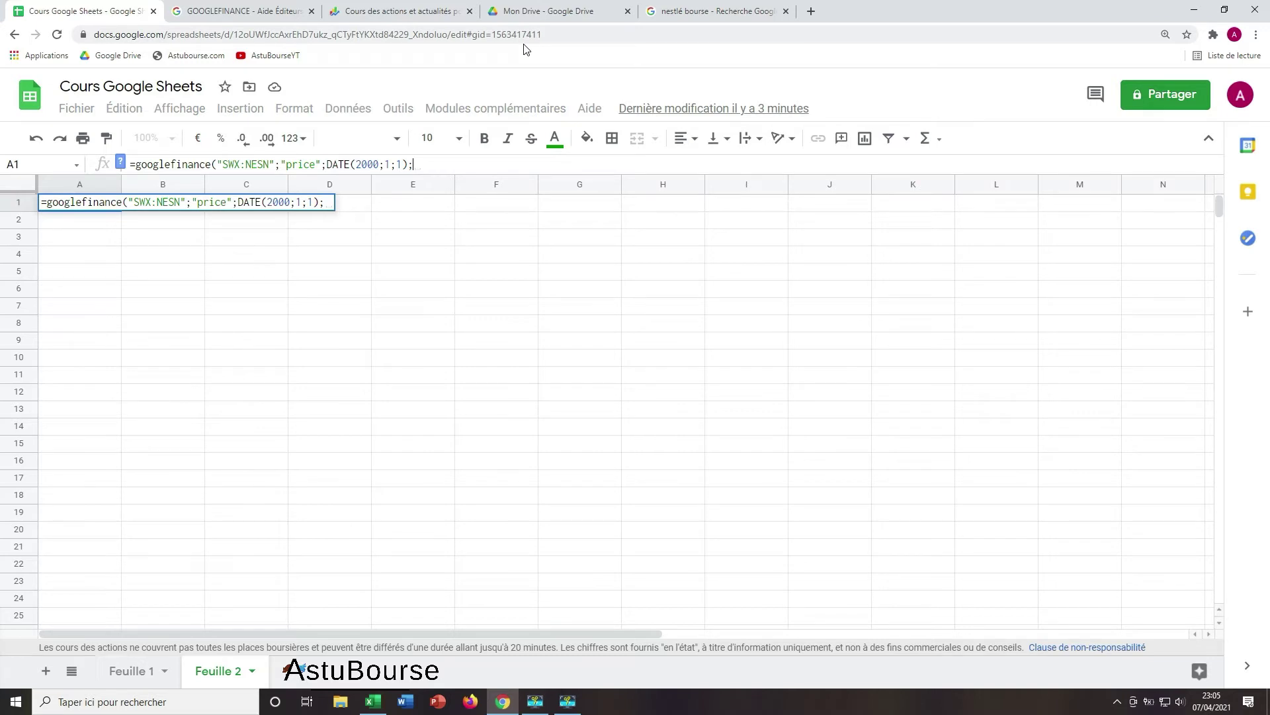
{"action": "type", "text": "DATE"}
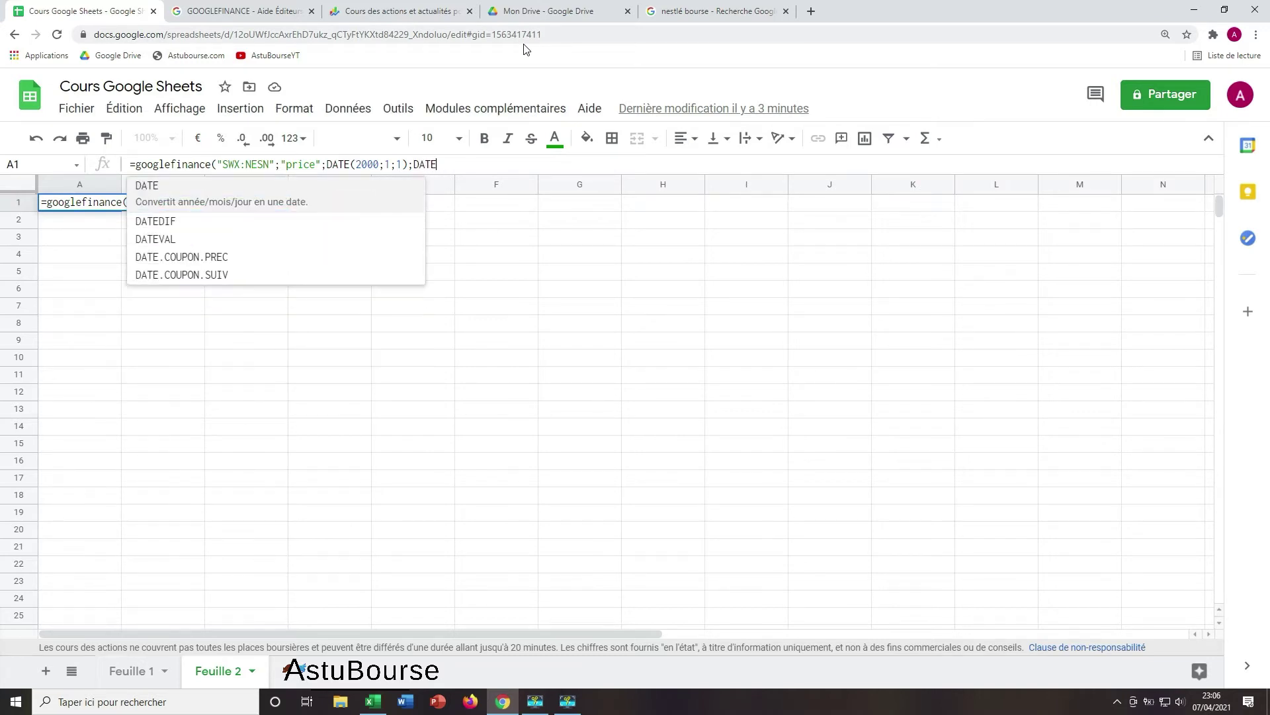
{"action": "type", "text": "("}
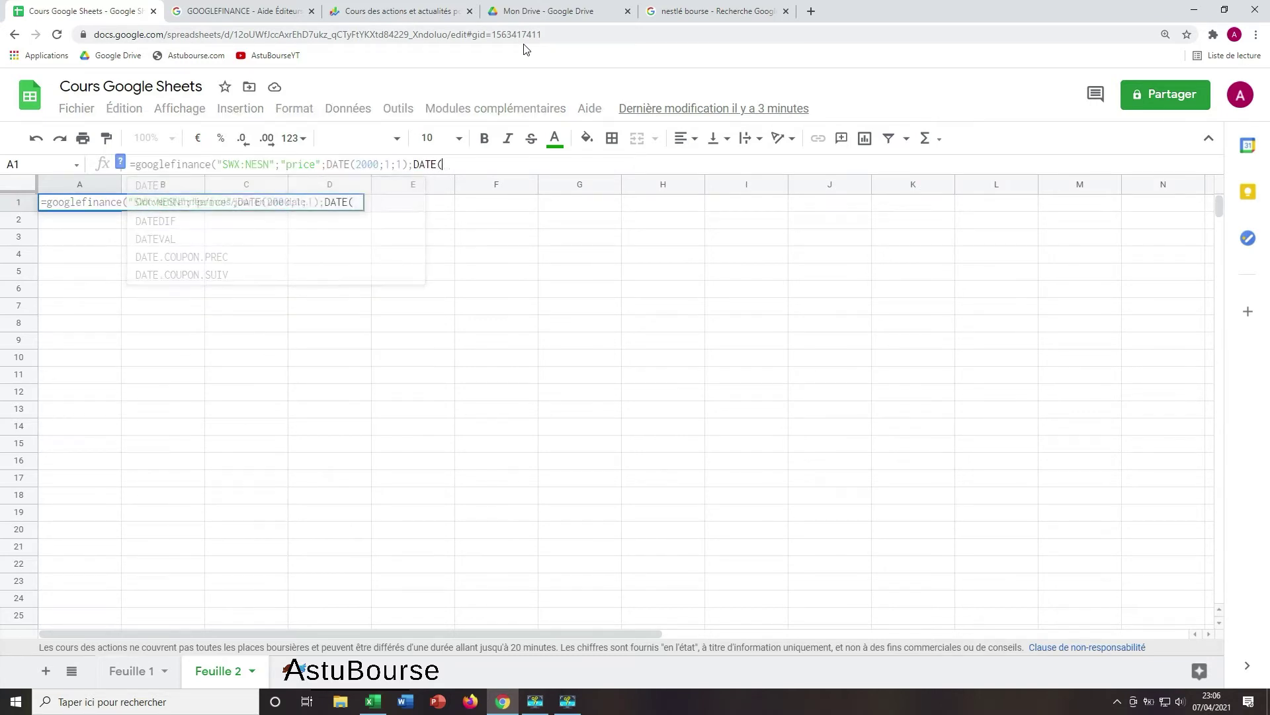
{"action": "type", "text": "2020;"}
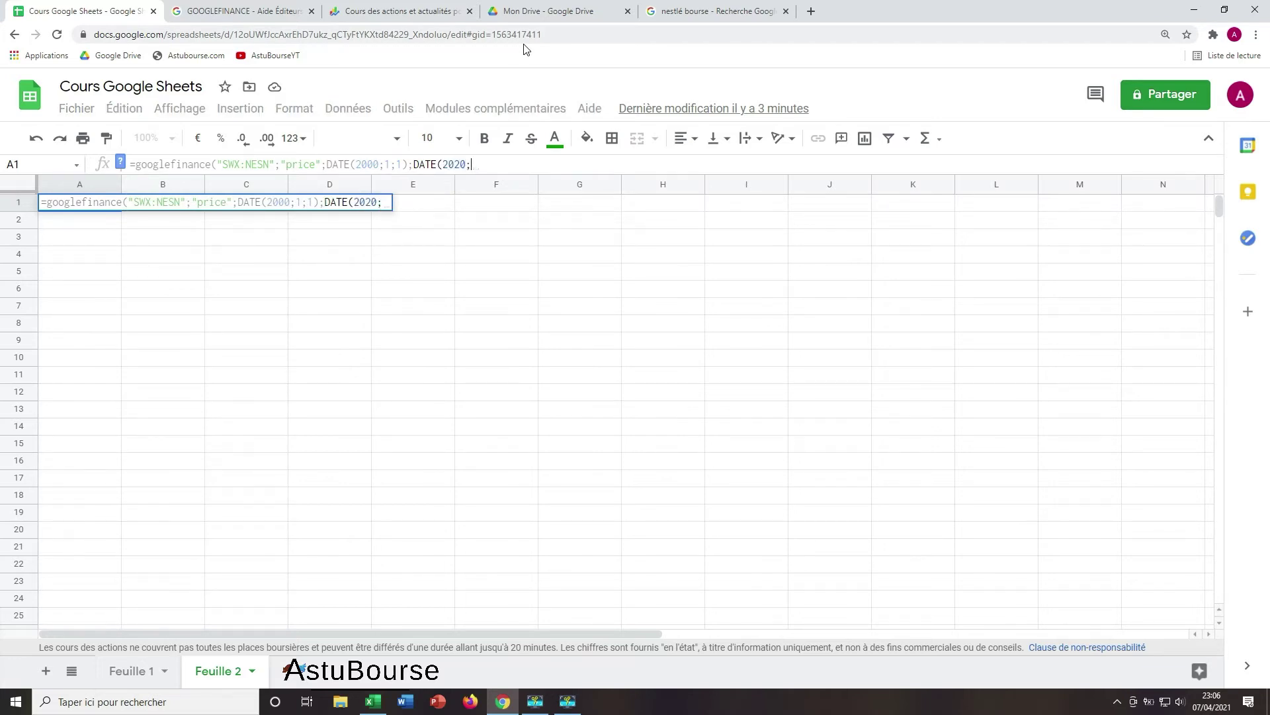
{"action": "type", "text": "1;1)"}
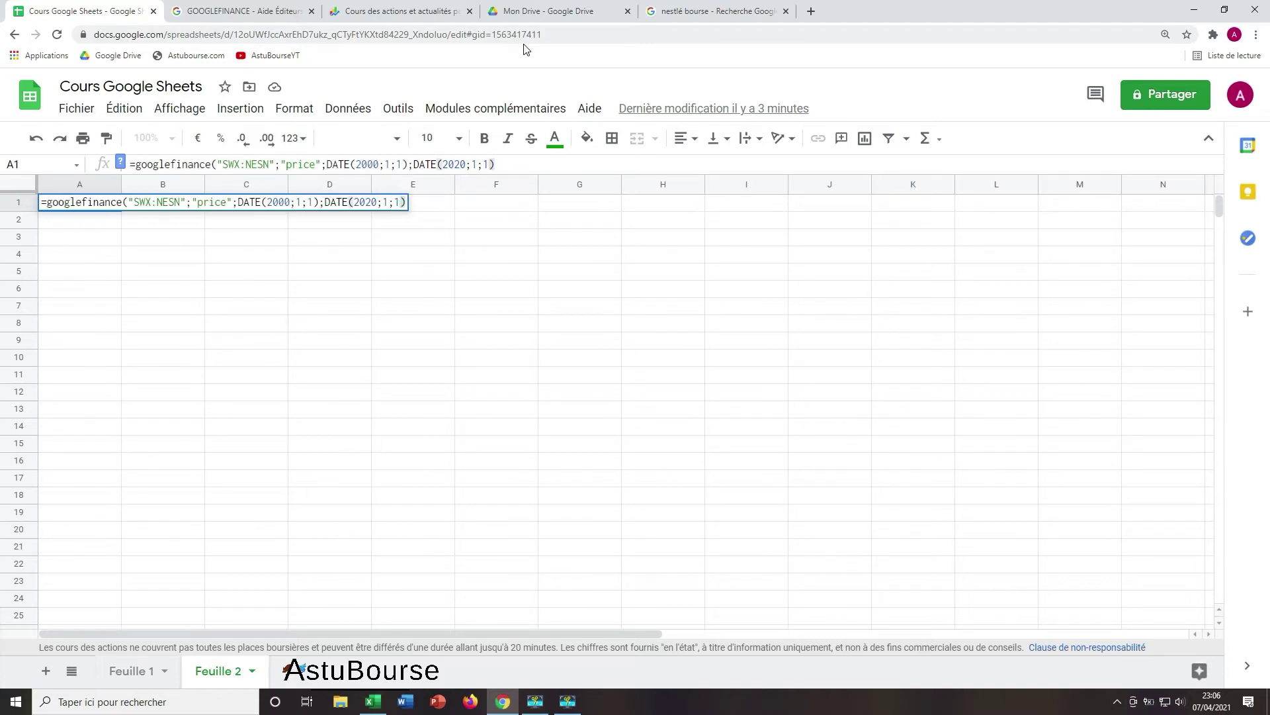
Step: Add "DAILY" as the interval argument, close the parenthesis and enter the googlefinance formula in A1
{"action": "type", "text": ";"}
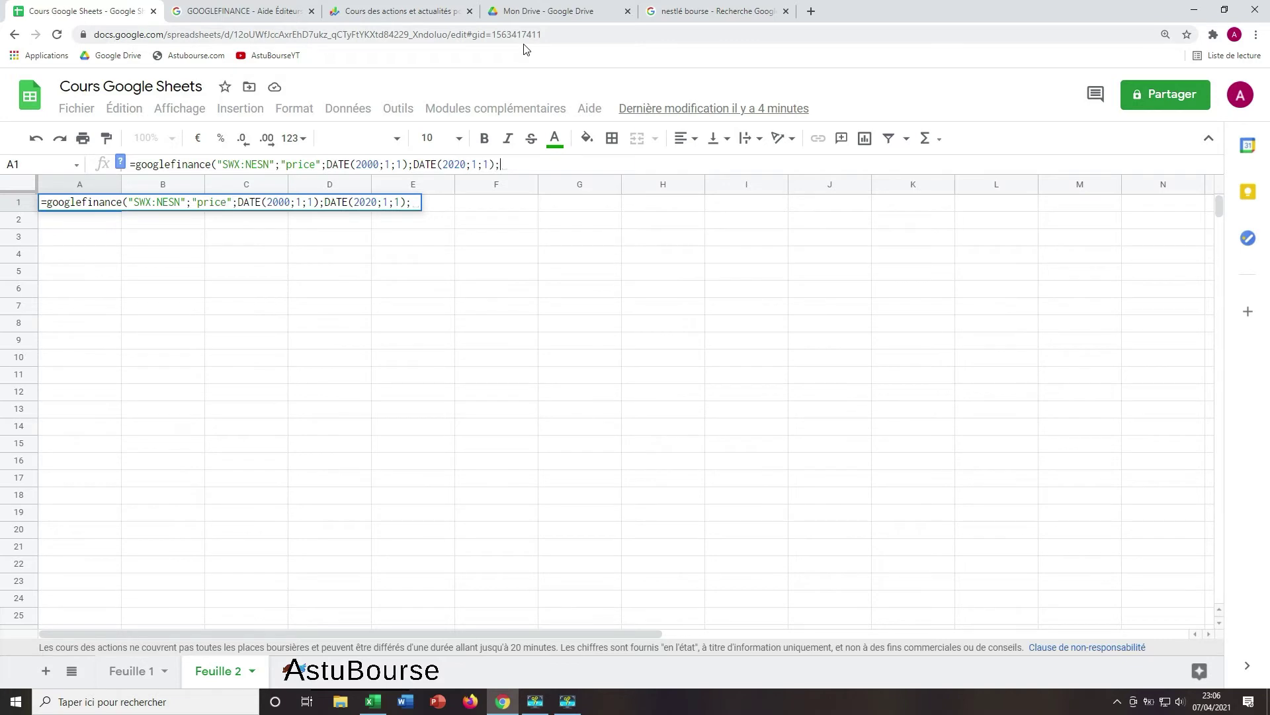
{"action": "type", "text": "\""}
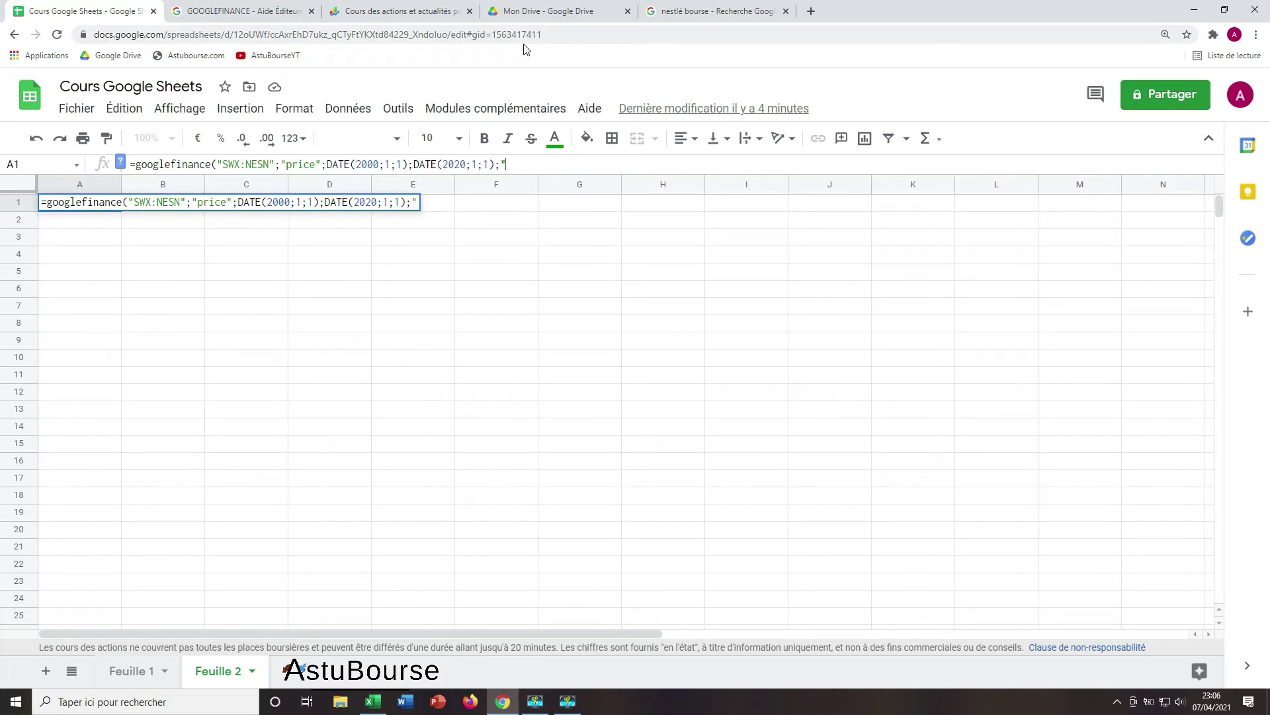
{"action": "type", "text": "DAILY\""}
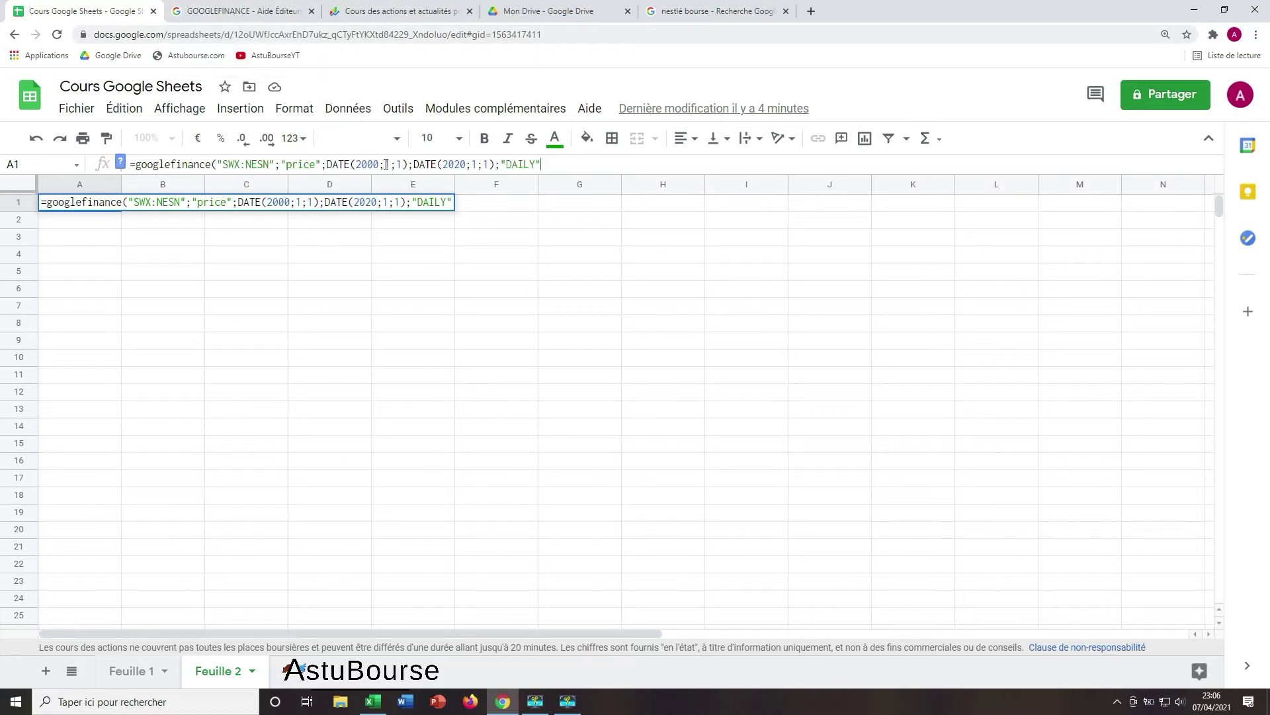
{"action": "left_click", "coordinate": [553, 167]}
{"action": "type", "text": ")"}
{"action": "key", "text": "Return"}
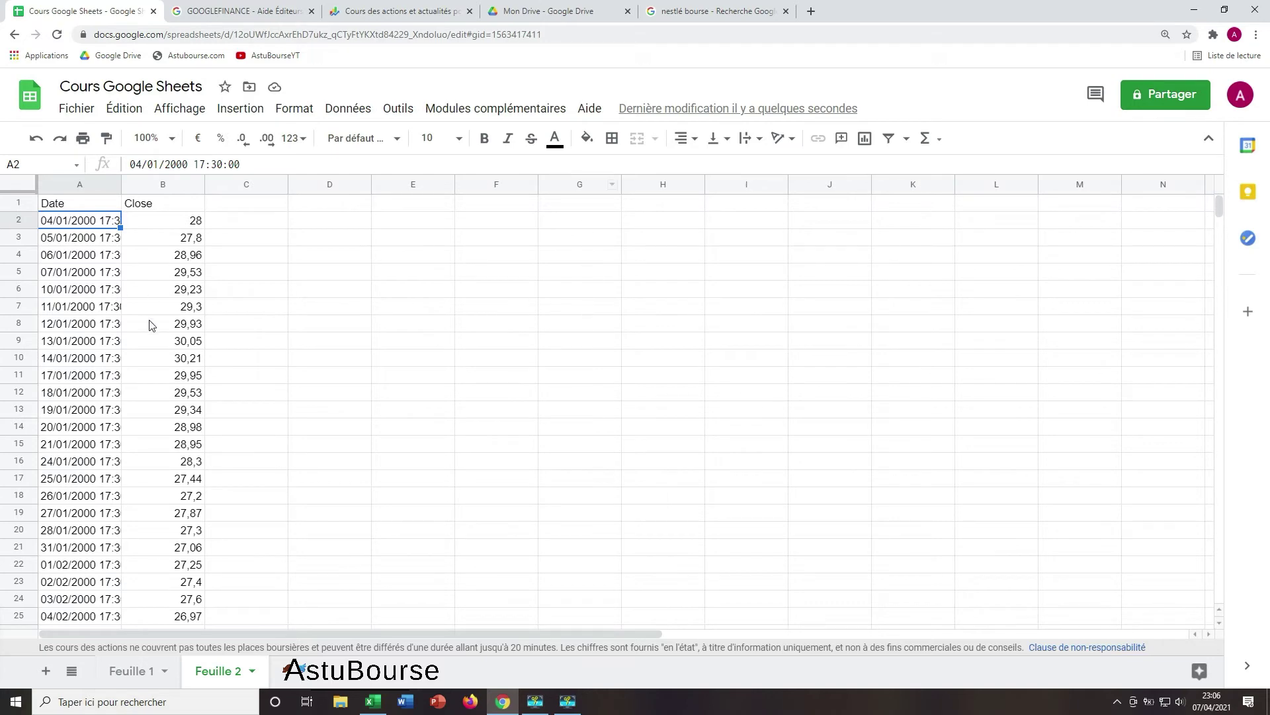
Step: Replace the end date DATE(2020;1;1) in A1's googlefinance formula with TODAY()
{"action": "scroll", "coordinate": [169, 334], "scroll_direction": "down", "scroll_amount": 10}
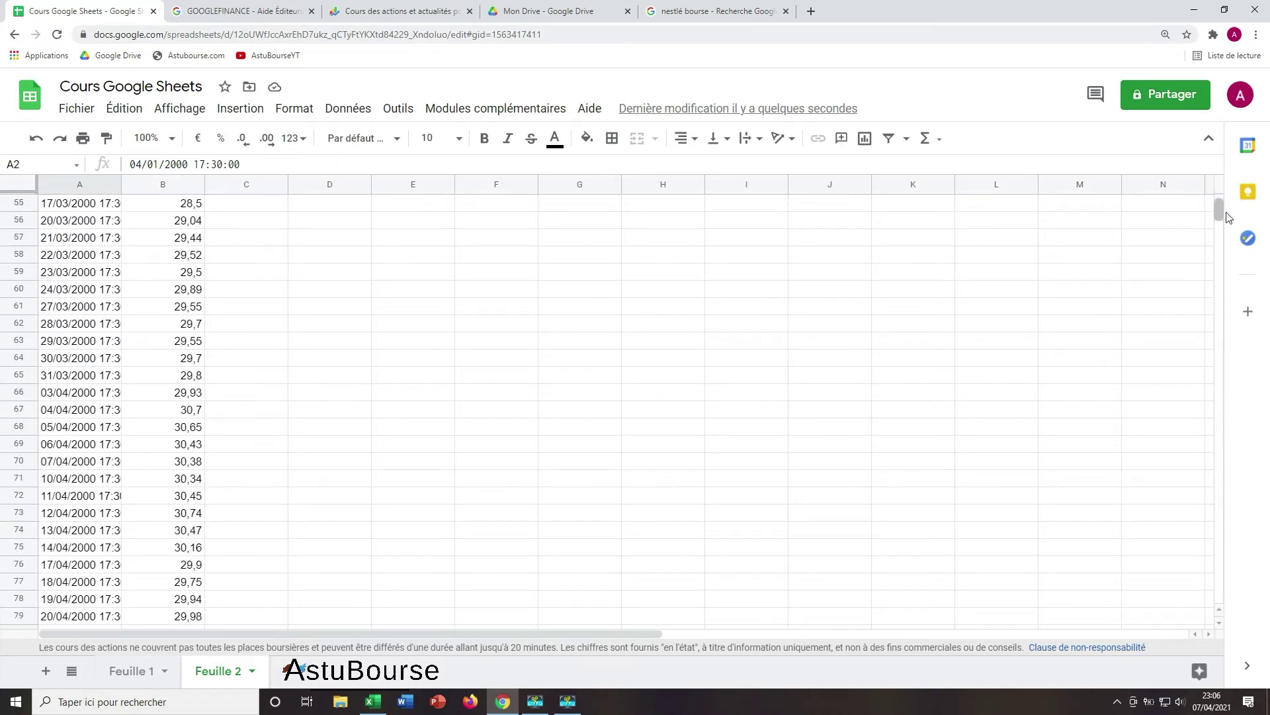
{"action": "left_click_drag", "start_coordinate": [1216, 208], "coordinate": [1217, 227]}
{"action": "left_click_drag", "start_coordinate": [1231, 302], "coordinate": [1209, 614]}
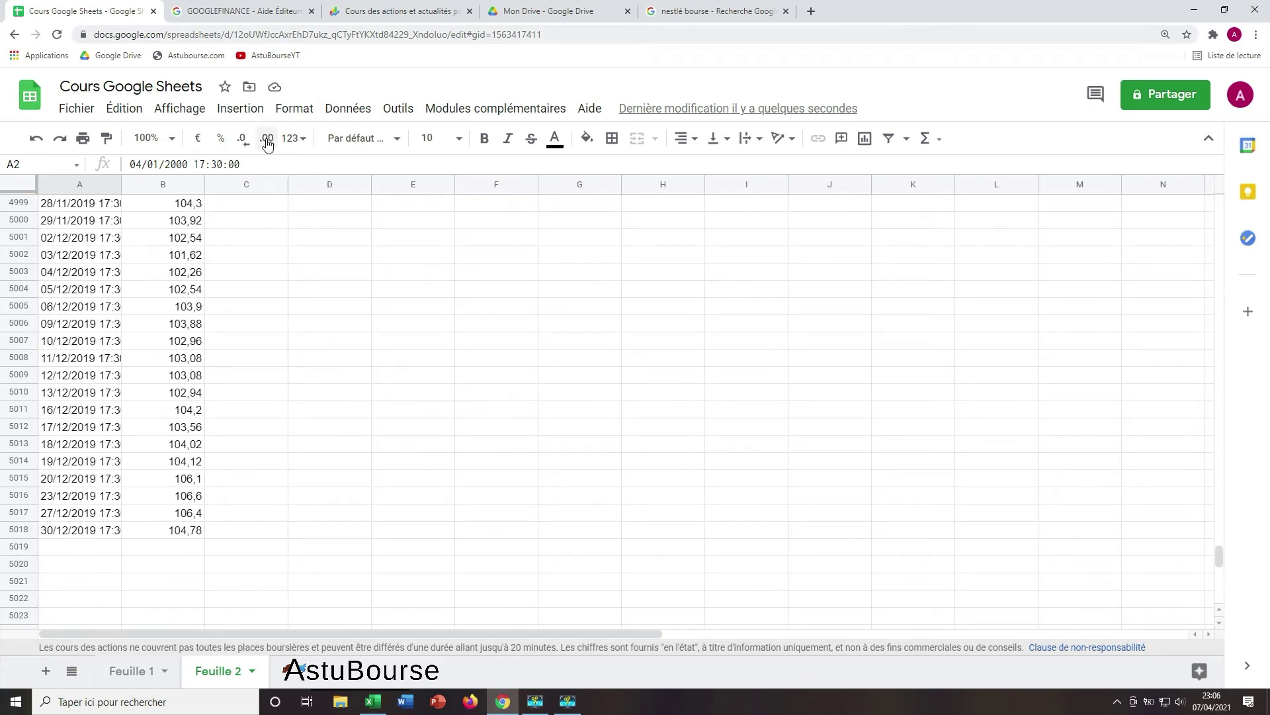
{"action": "left_click_drag", "start_coordinate": [1222, 550], "coordinate": [1221, 205]}
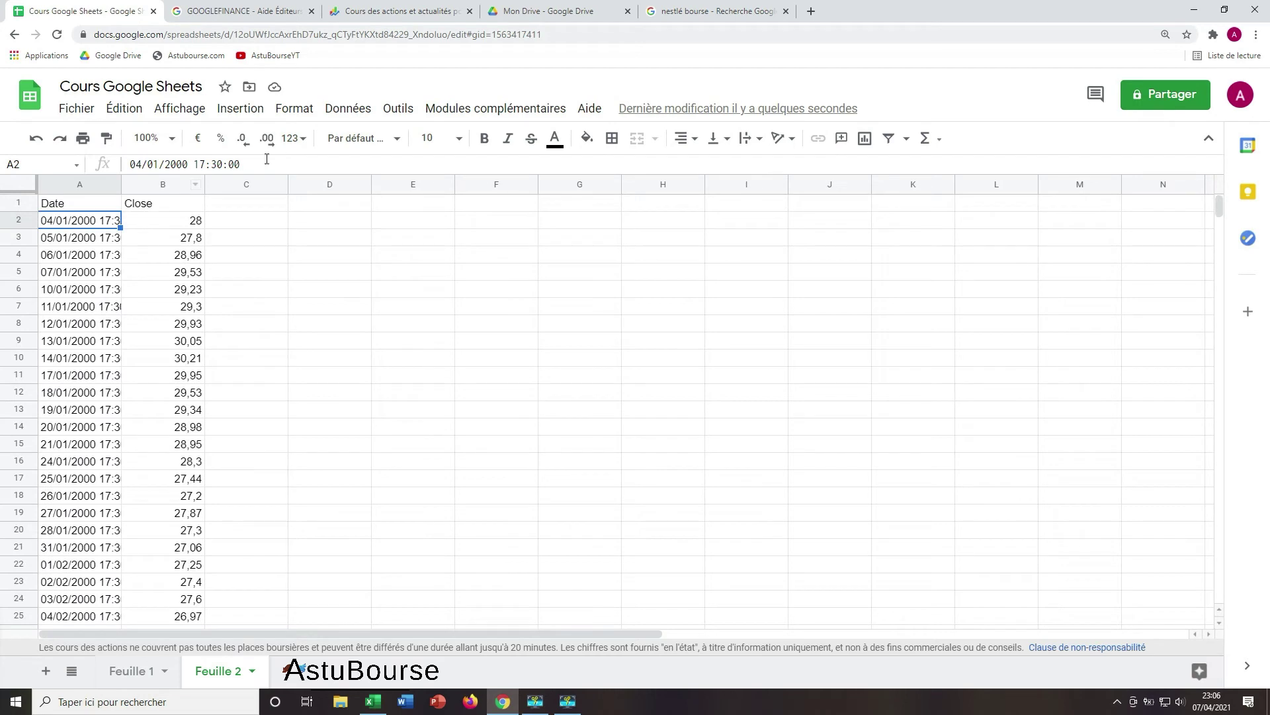
{"action": "left_click", "coordinate": [66, 203]}
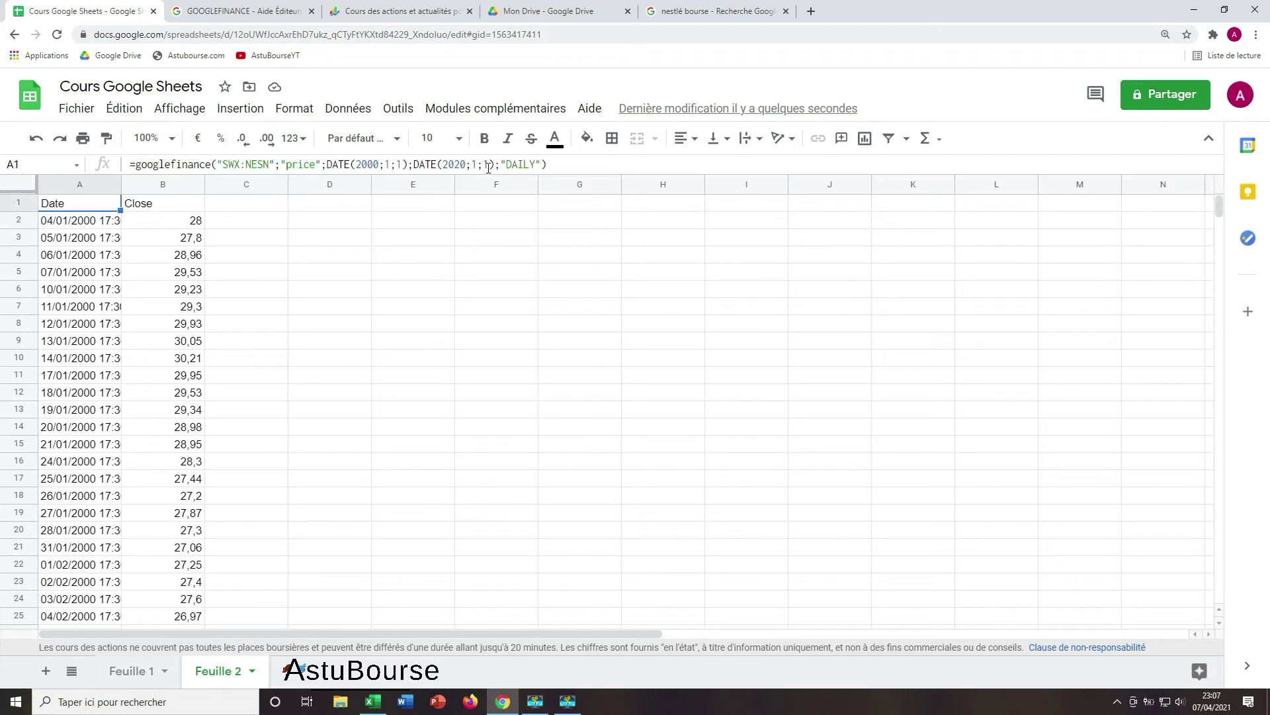
{"action": "left_click_drag", "start_coordinate": [495, 165], "coordinate": [415, 164]}
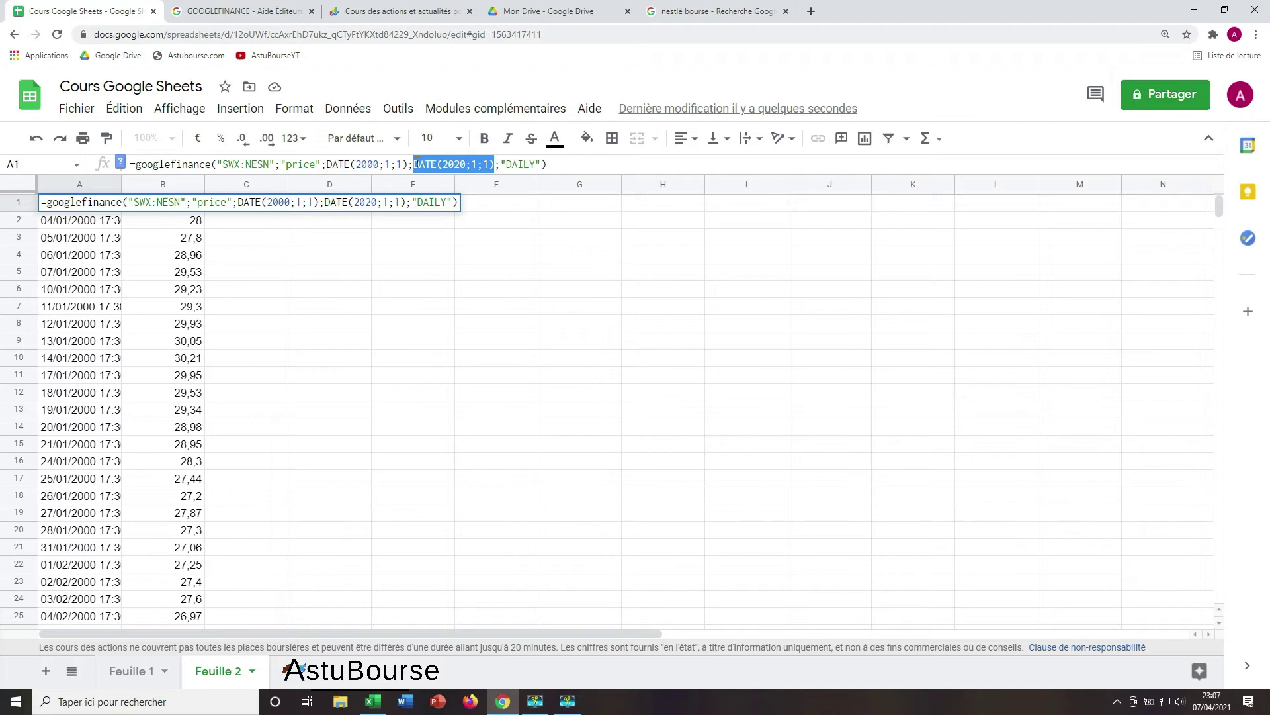
{"action": "type", "text": "TODAY"}
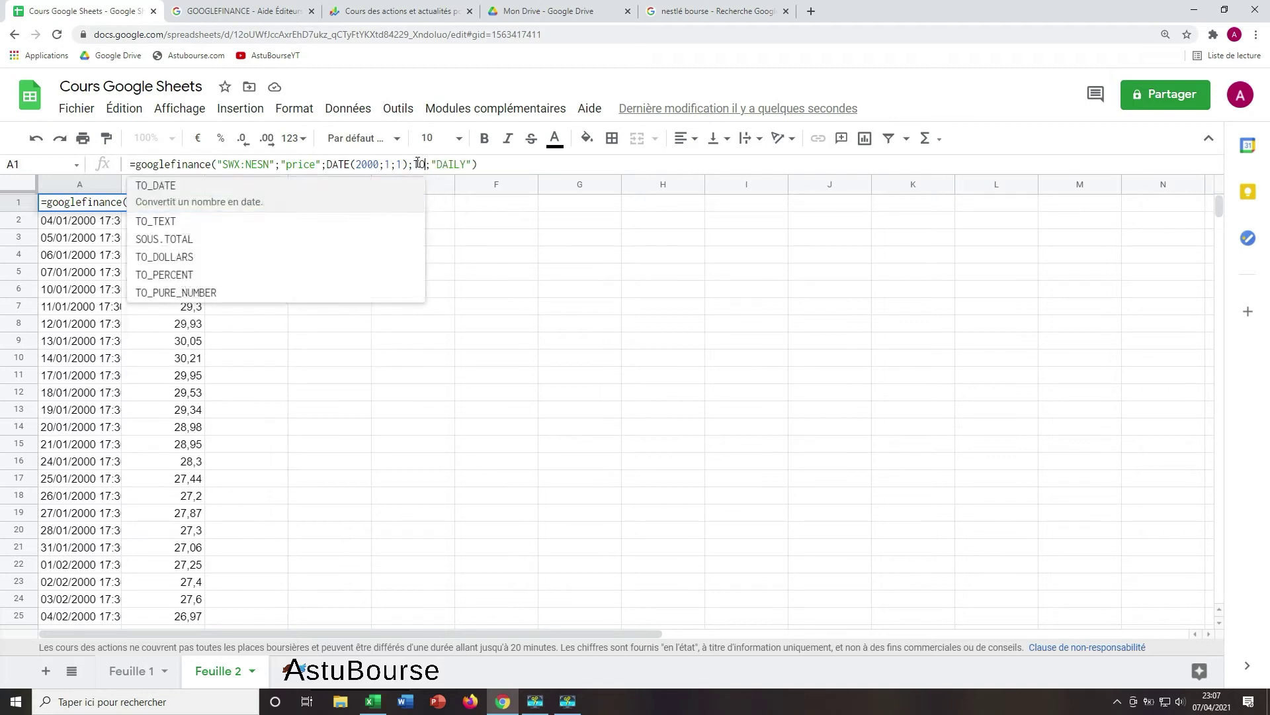
{"action": "type", "text": "()"}
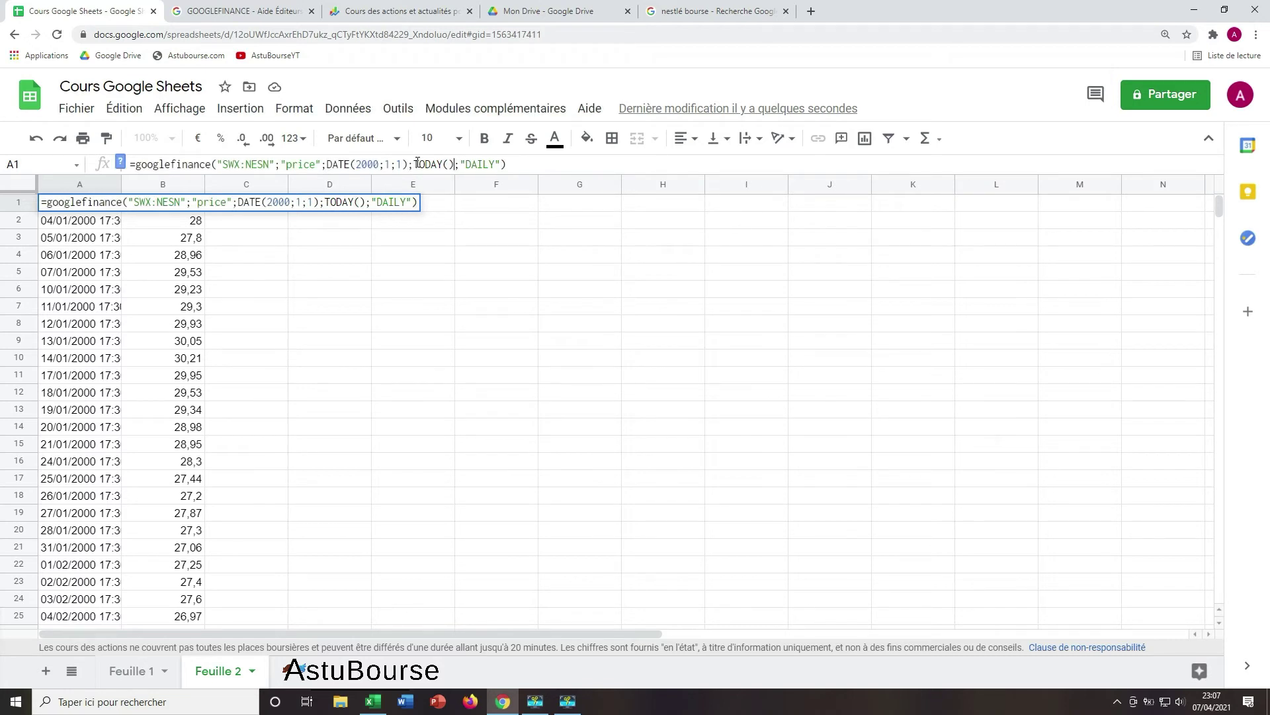
{"action": "key", "text": "Return"}
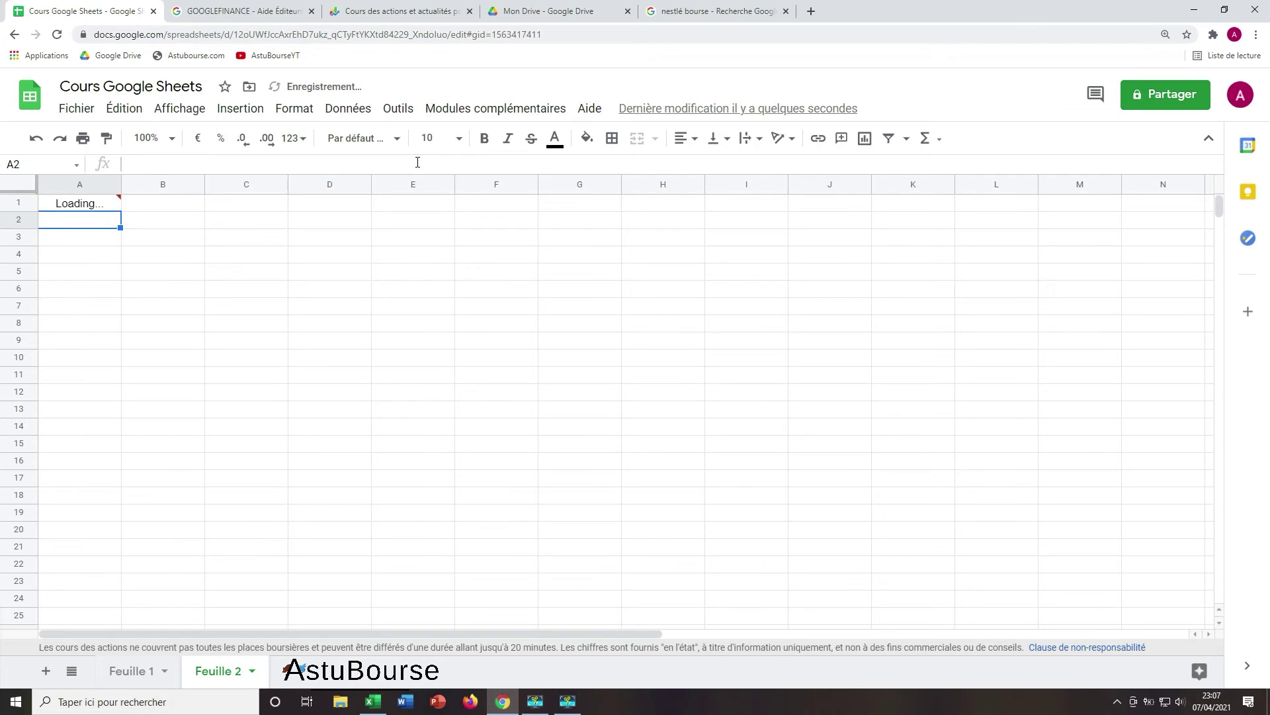
Step: Copy the text of the googlefinance formula from A1 and enter it in cell D1
{"action": "scroll", "coordinate": [1214, 315], "scroll_direction": "down", "scroll_amount": 7}
{"action": "left_click_drag", "start_coordinate": [1219, 207], "coordinate": [1221, 598]}
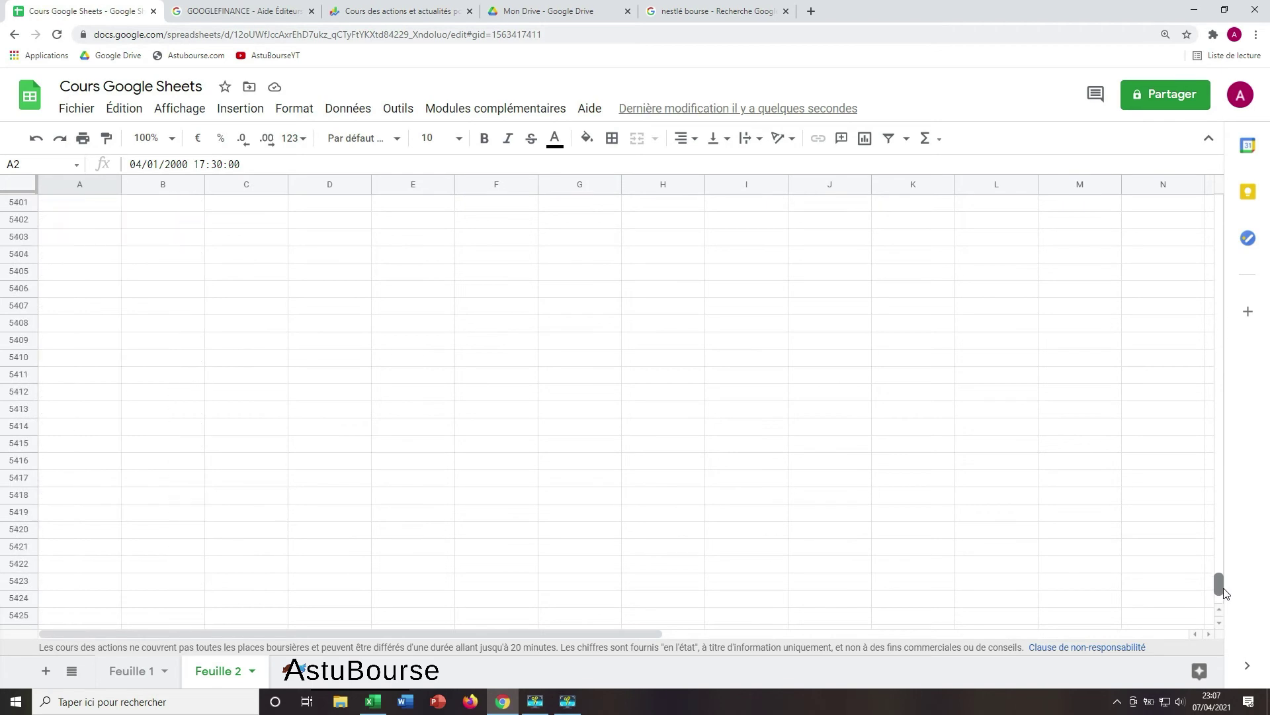
{"action": "scroll", "coordinate": [973, 511], "scroll_direction": "up", "scroll_amount": 10}
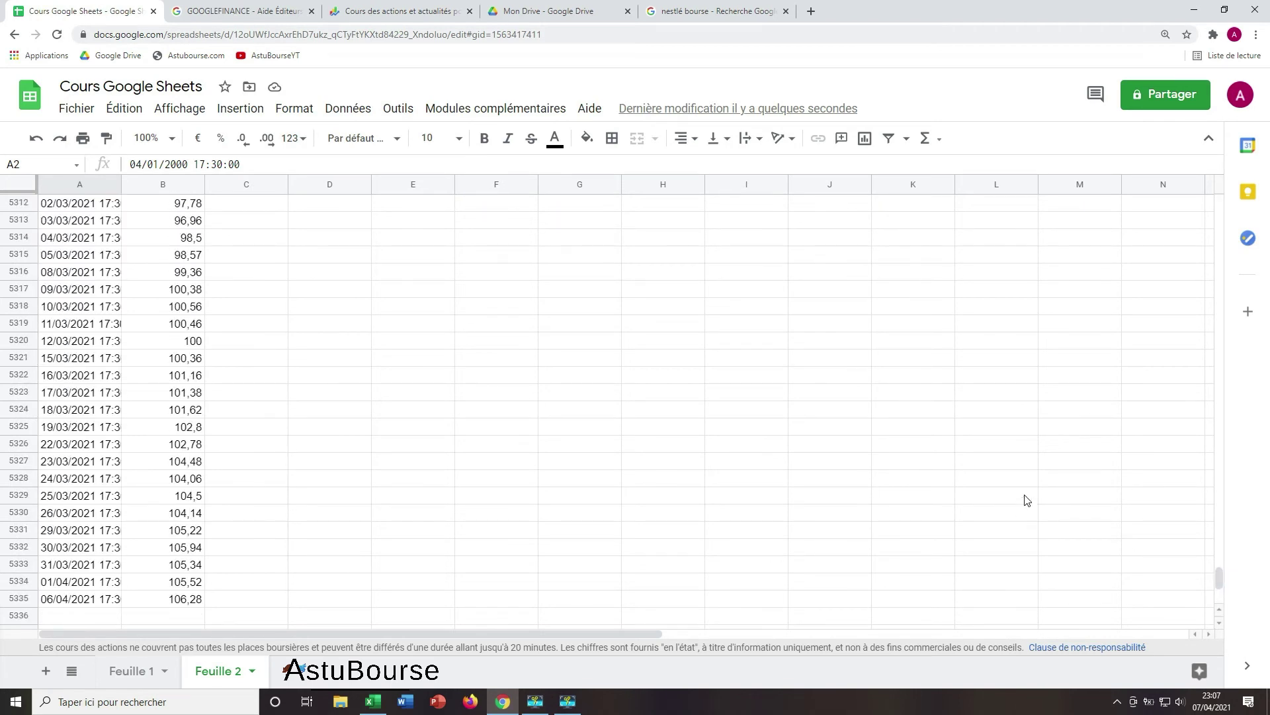
{"action": "left_click_drag", "start_coordinate": [1221, 578], "coordinate": [1221, 205]}
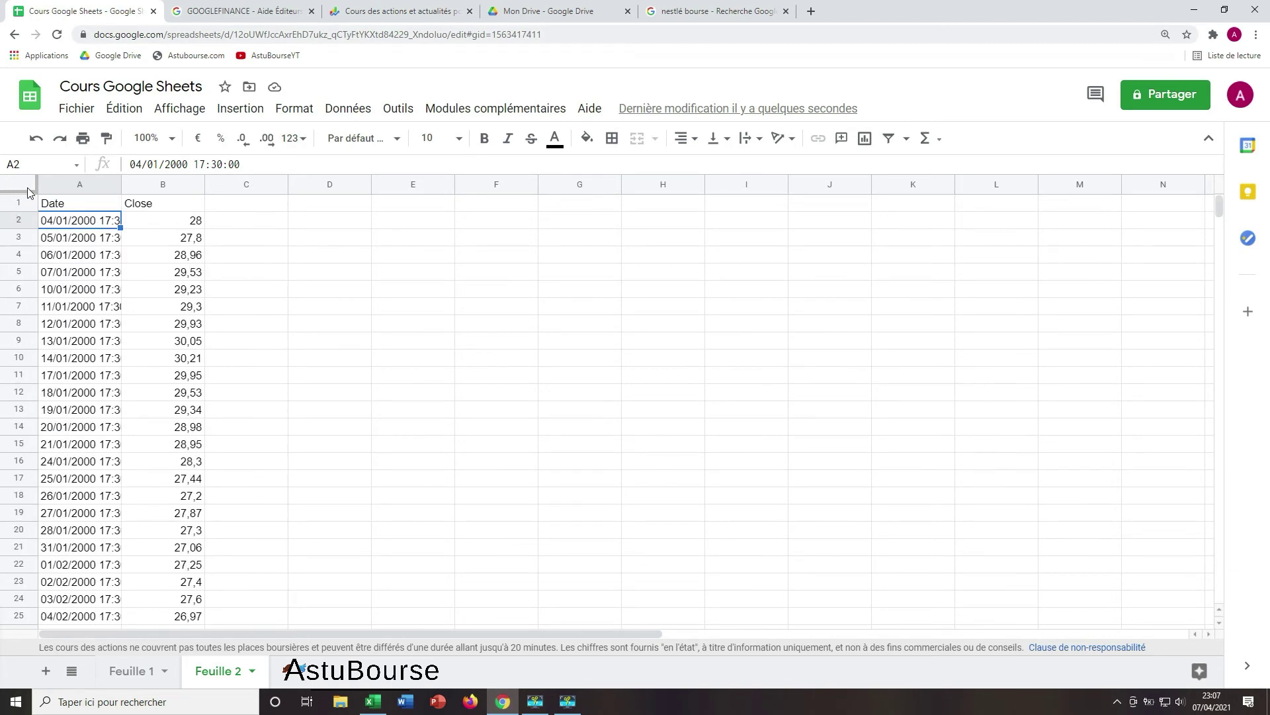
{"action": "left_click", "coordinate": [63, 205]}
{"action": "left_click_drag", "start_coordinate": [558, 164], "coordinate": [164, 185]}
{"action": "key", "text": "ctrl+c"}
{"action": "key", "text": "Escape"}
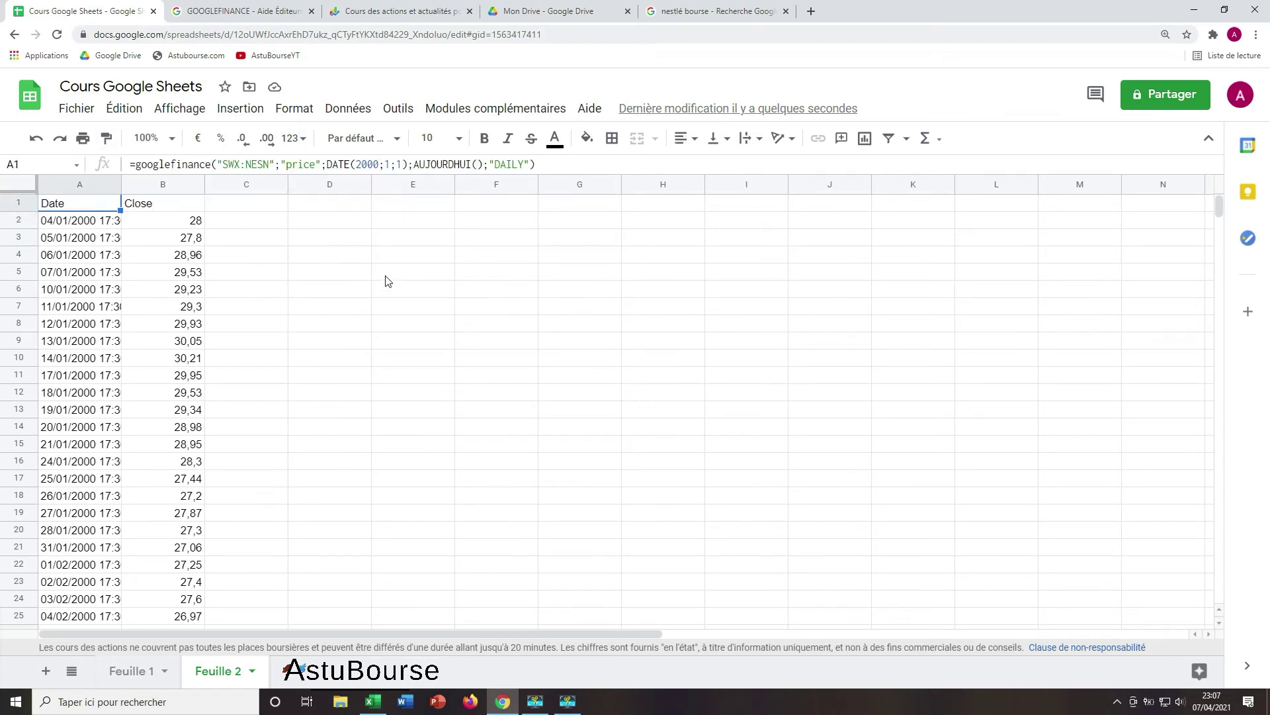
{"action": "left_click", "coordinate": [324, 209]}
{"action": "double_click", "coordinate": [325, 209]}
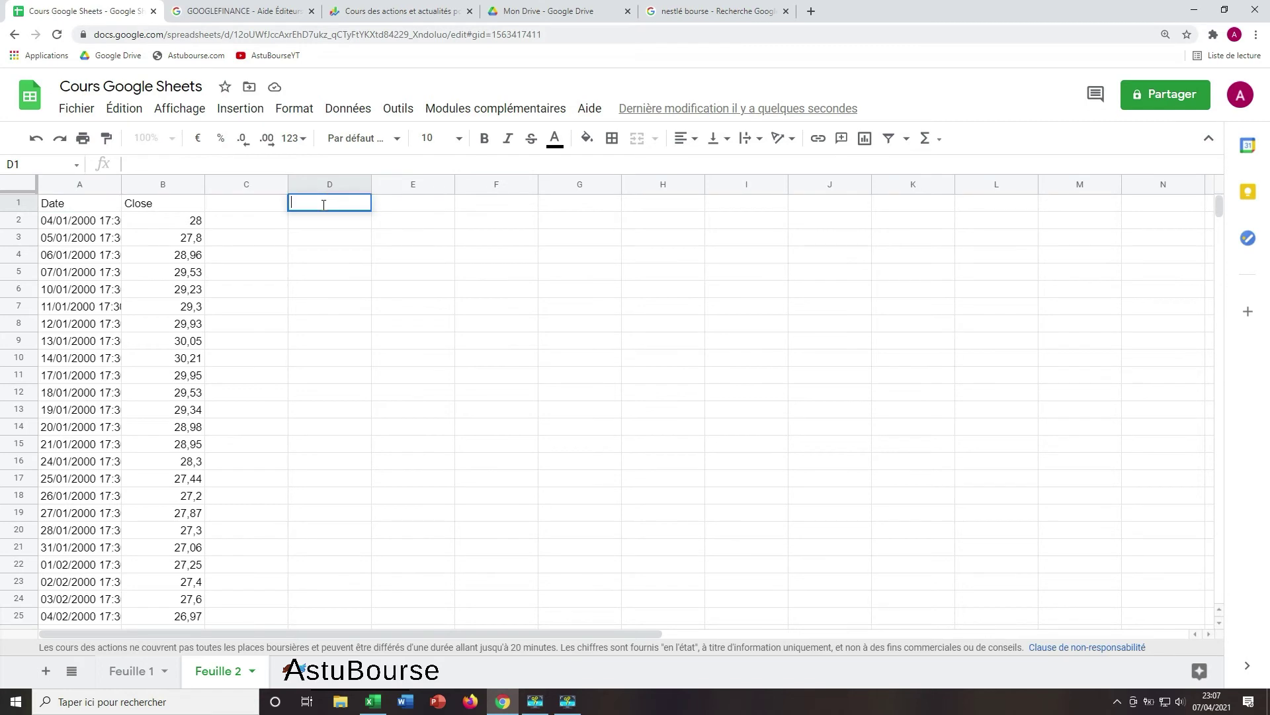
{"action": "key", "text": "ctrl+v"}
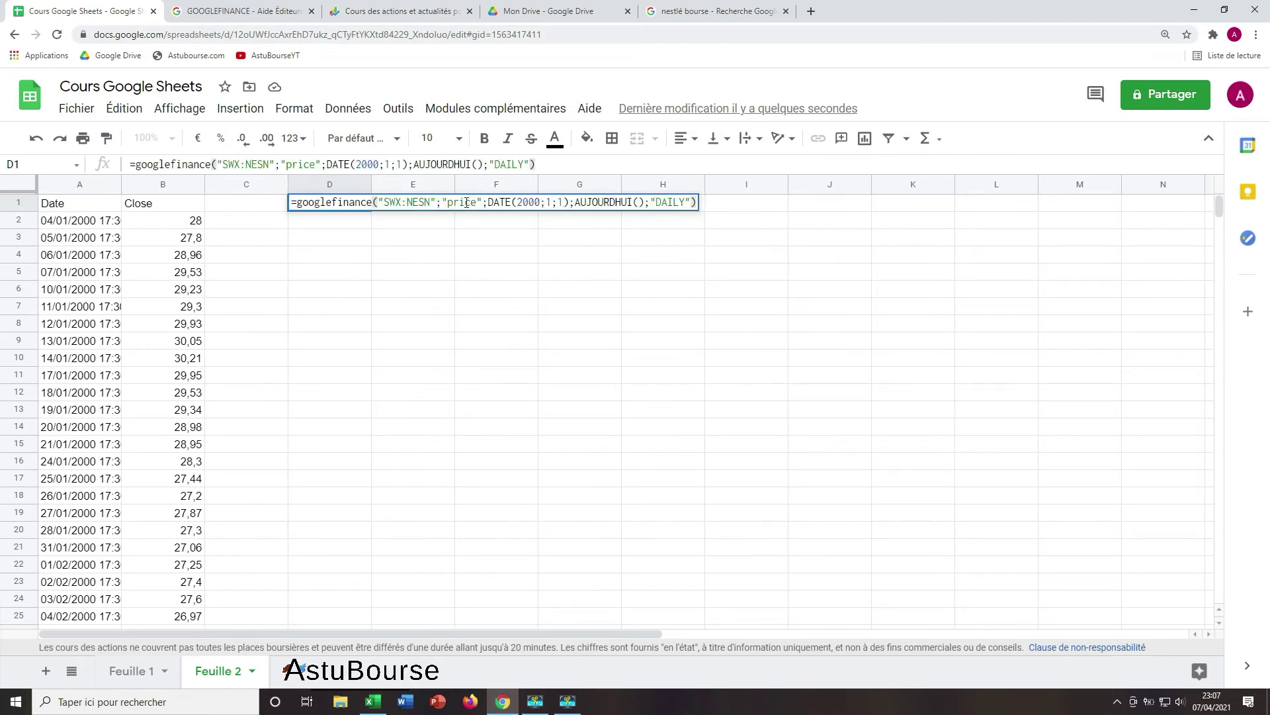
{"action": "key", "text": "Return"}
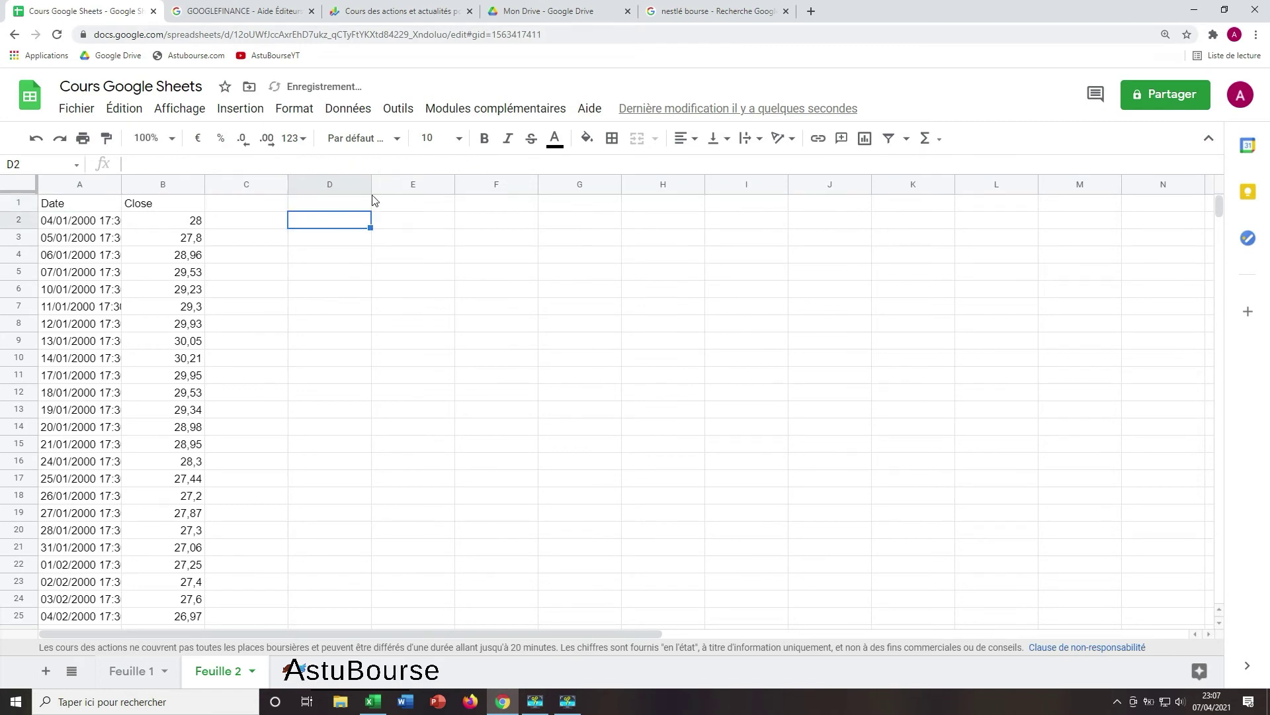
Step: Change the dates in D1's googlefinance formula to cover the last 30 days, with TODAY()-30 as start and TODAY() as end
{"action": "left_click", "coordinate": [328, 207]}
{"action": "left_click_drag", "start_coordinate": [327, 165], "coordinate": [485, 164]}
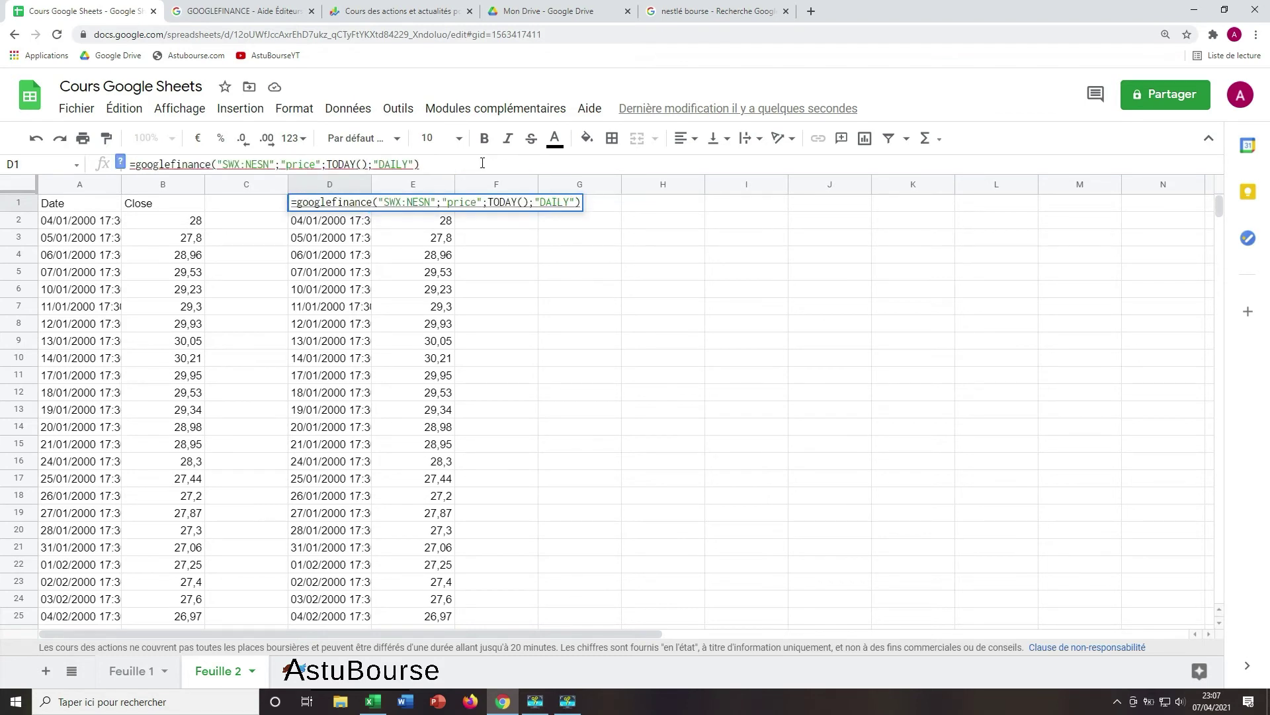
{"action": "type", "text": "-30"}
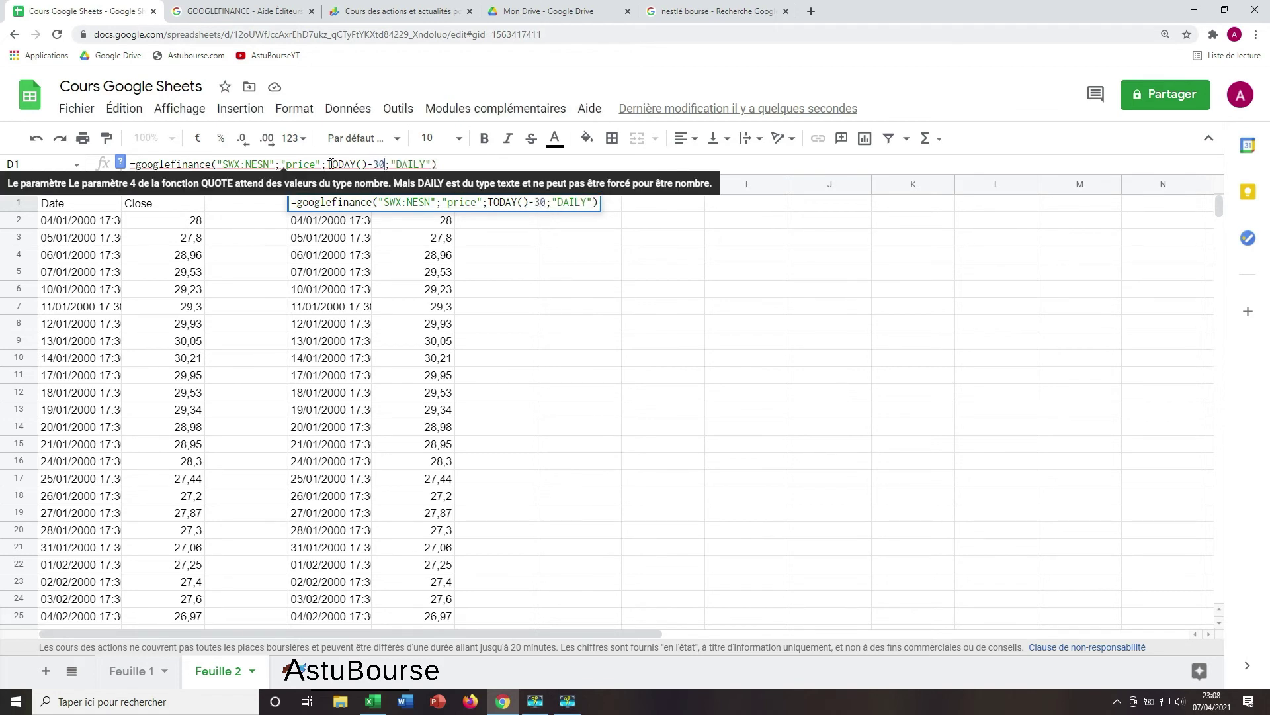
{"action": "type", "text": "; TODAYX;"}
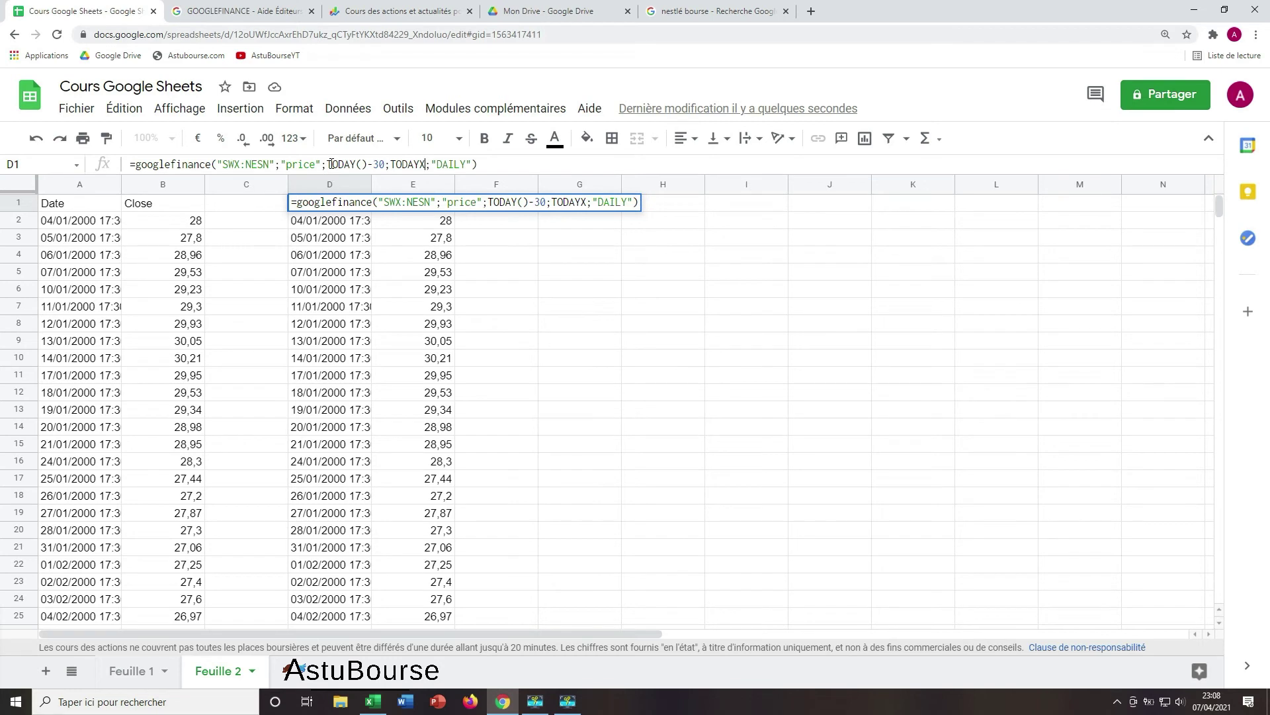
{"action": "key", "text": "BackSpace"}
{"action": "key", "text": "BackSpace"}
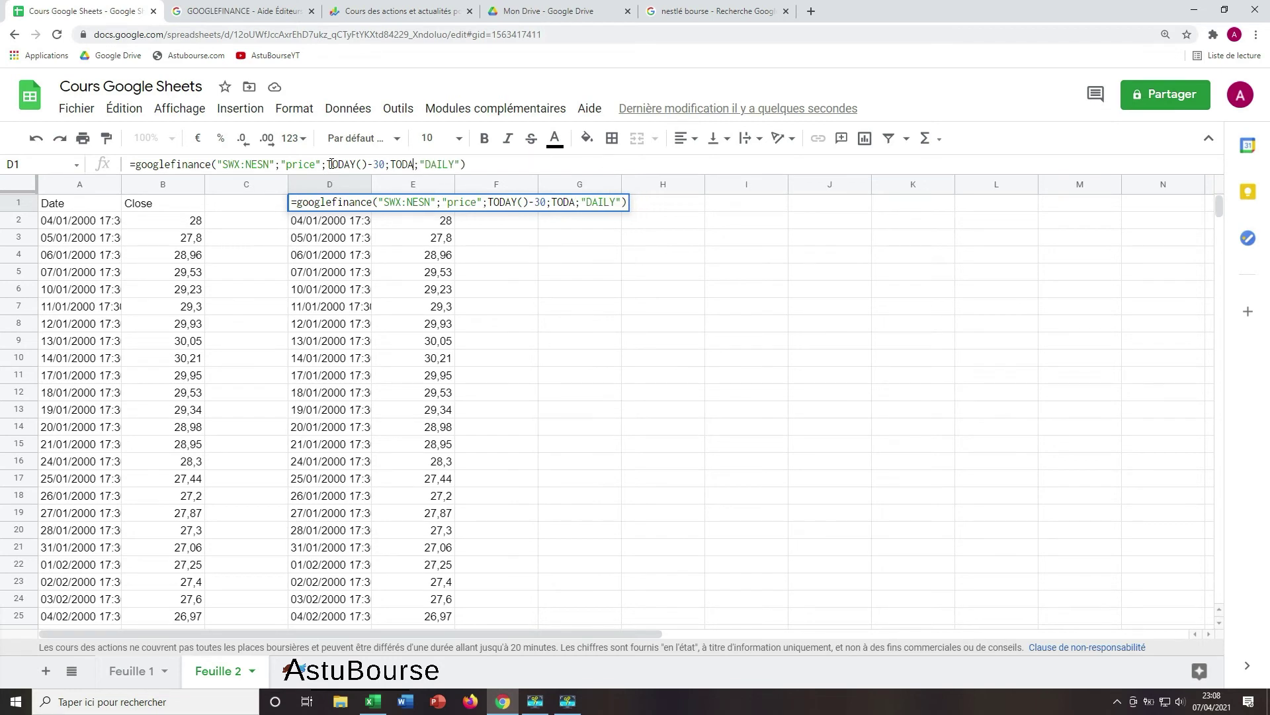
{"action": "type", "text": "Y"}
{"action": "key", "text": "Return"}
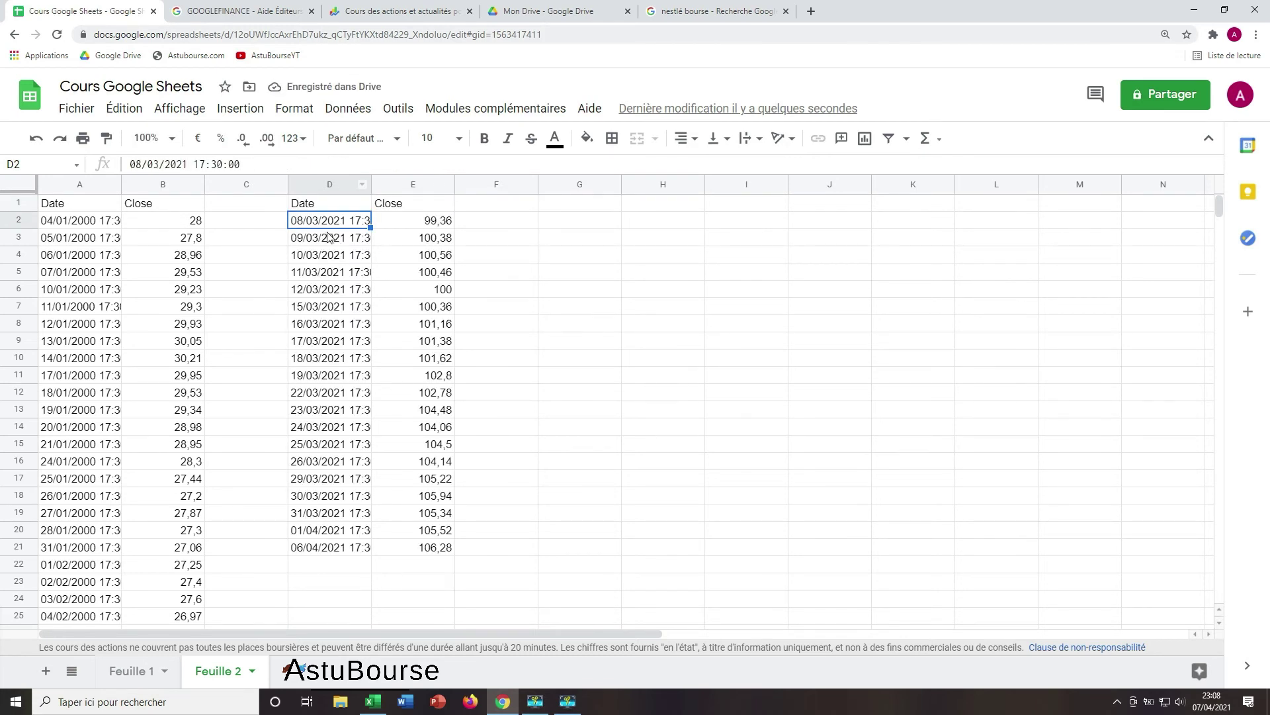
Step: Insert a chart from the dates and closing prices in D2:E21
{"action": "left_click_drag", "start_coordinate": [324, 226], "coordinate": [423, 549]}
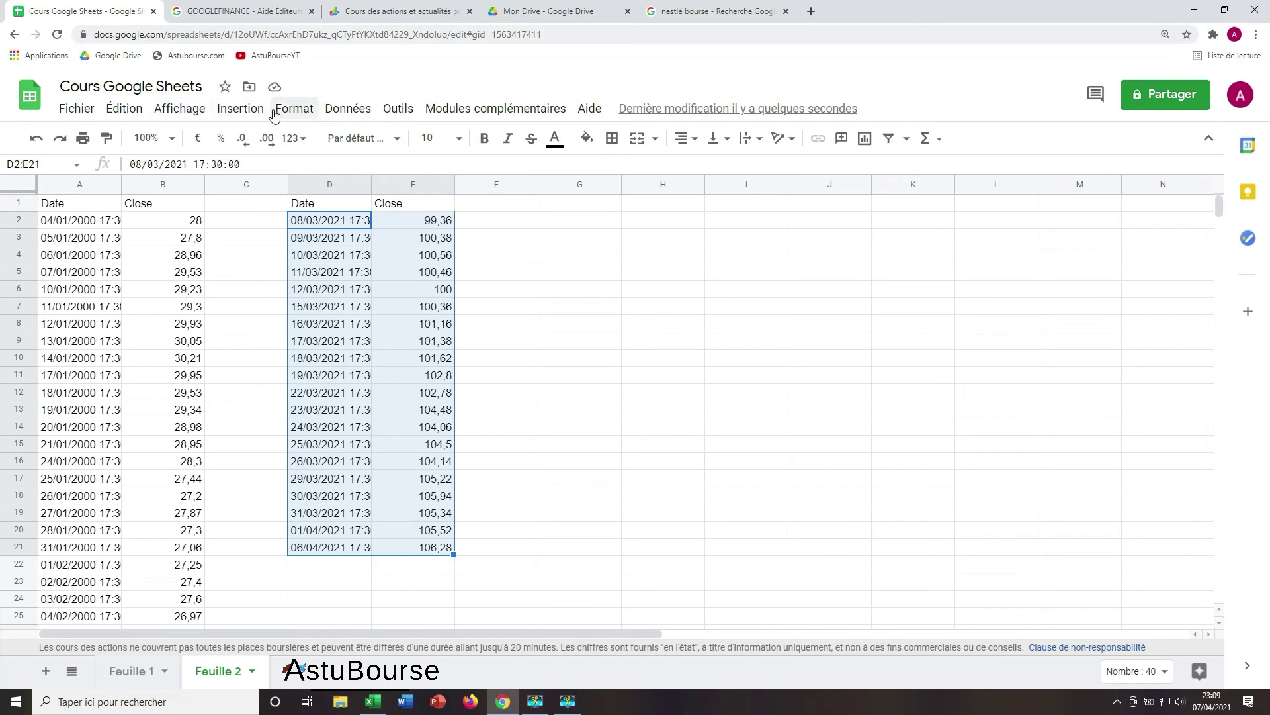
{"action": "left_click", "coordinate": [240, 111]}
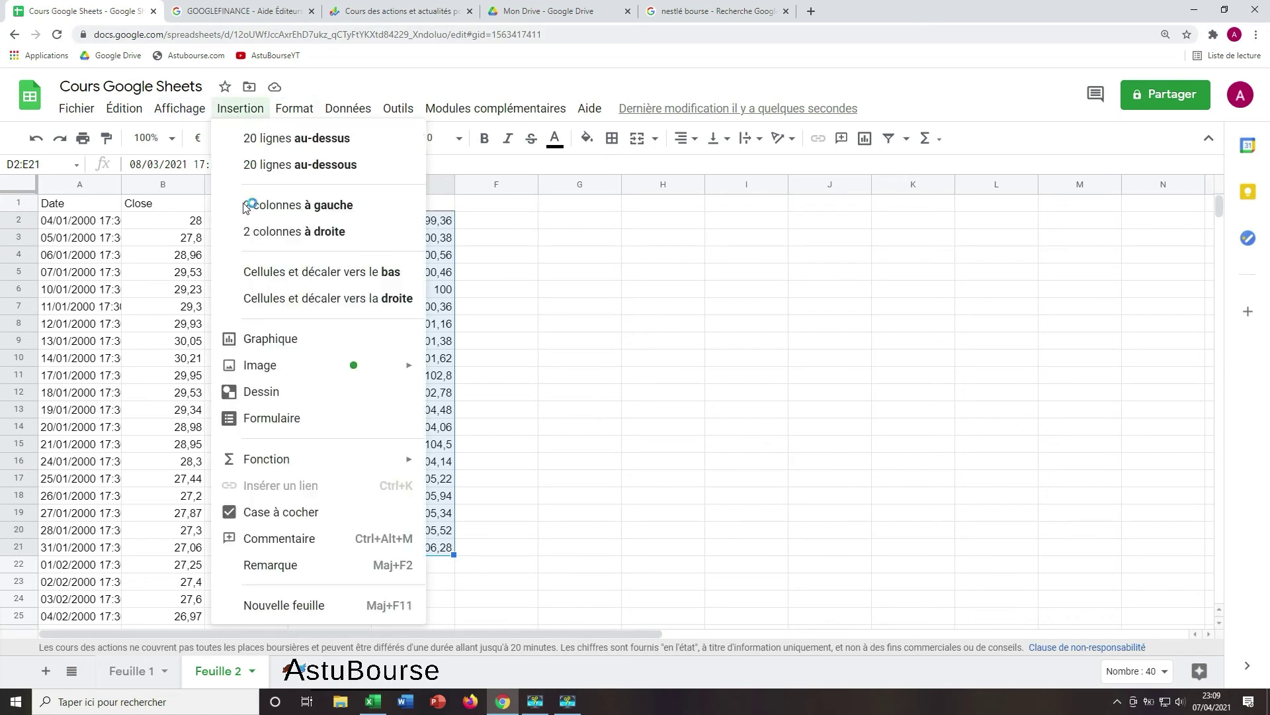
{"action": "left_click", "coordinate": [266, 346]}
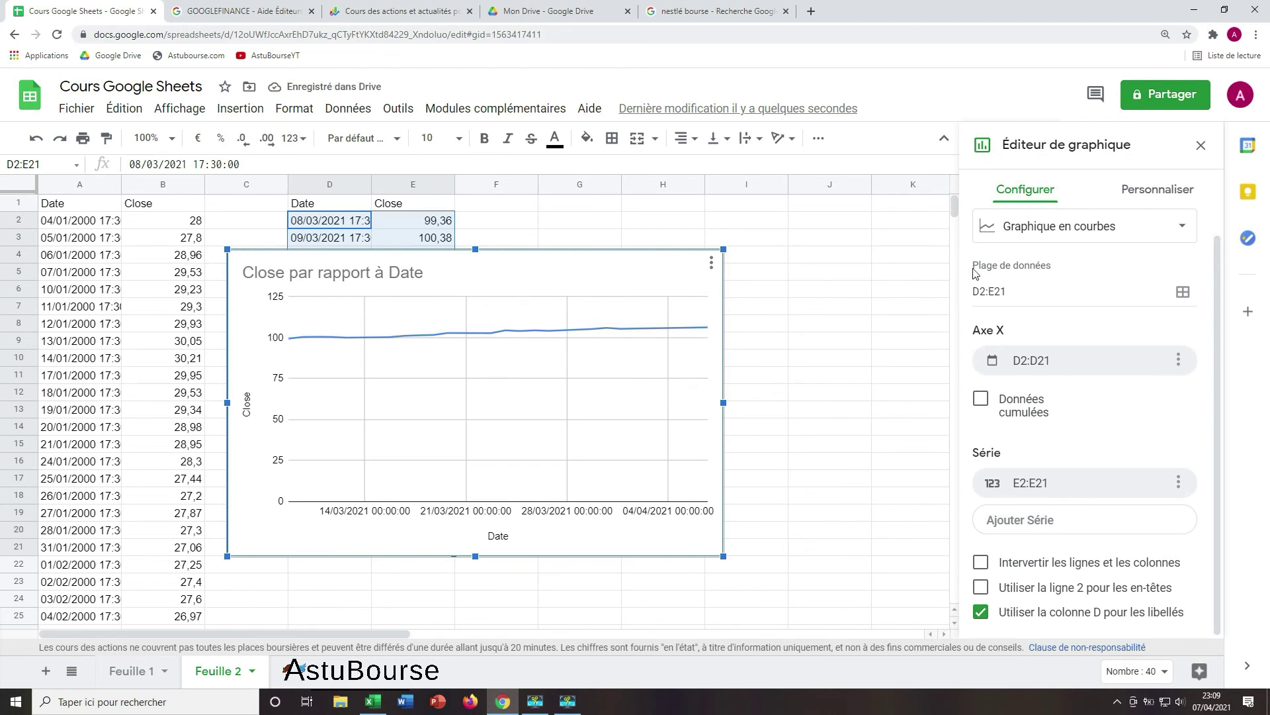
Step: Set the chart's vertical axis minimum to 95 and maximum to 115, and move the chart sideways off column C
{"action": "left_click", "coordinate": [1139, 191]}
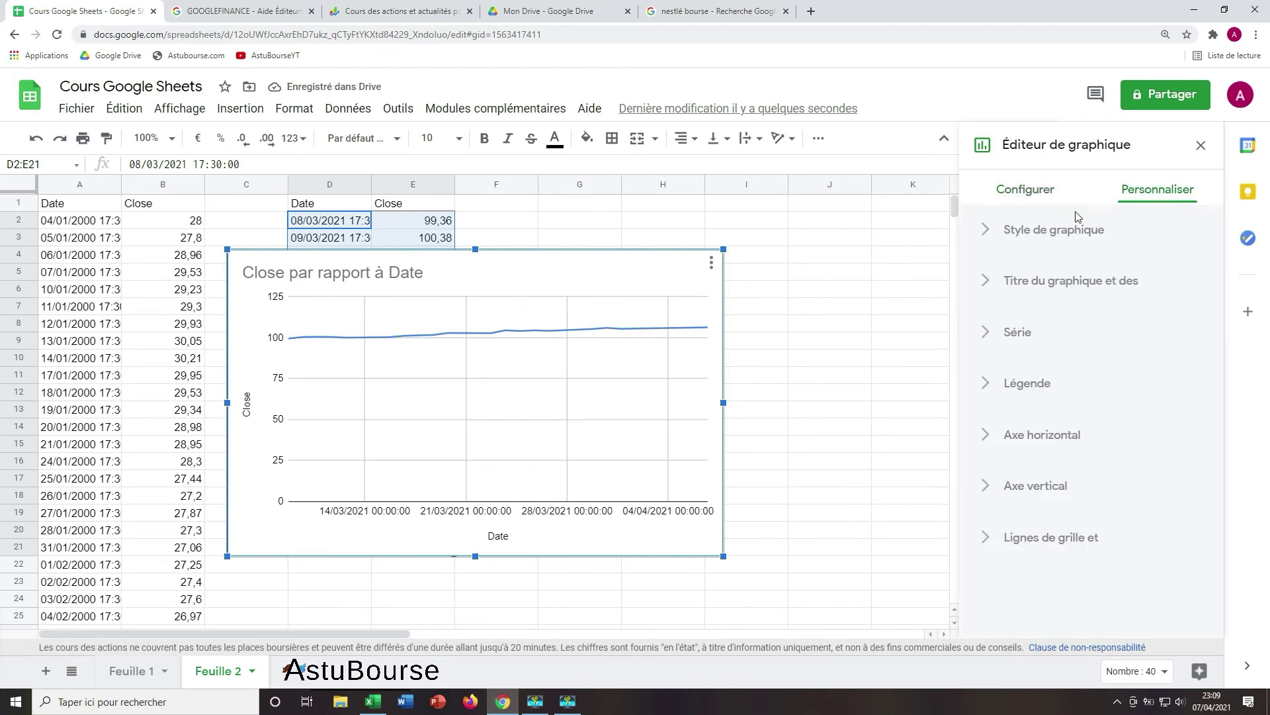
{"action": "left_click", "coordinate": [1032, 493]}
{"action": "scroll", "coordinate": [1052, 499], "scroll_direction": "down", "scroll_amount": 4}
{"action": "left_click", "coordinate": [1022, 522]}
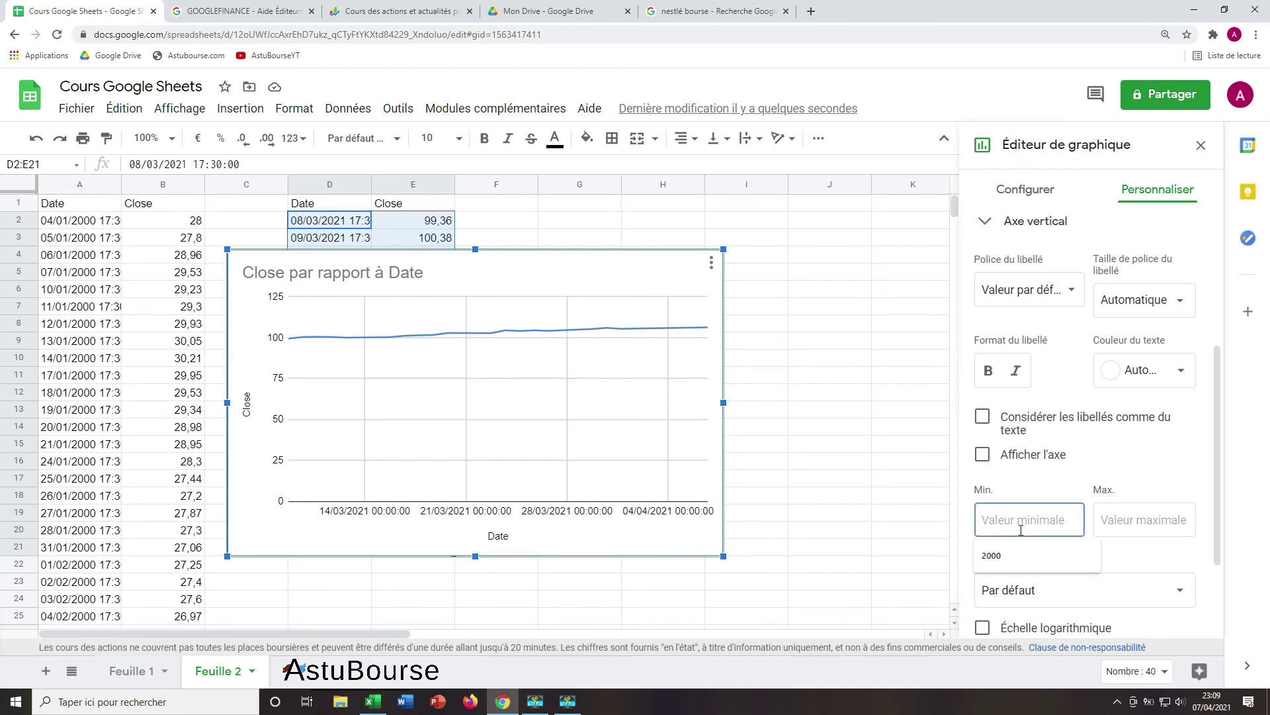
{"action": "type", "text": "95"}
{"action": "left_click", "coordinate": [1138, 528]}
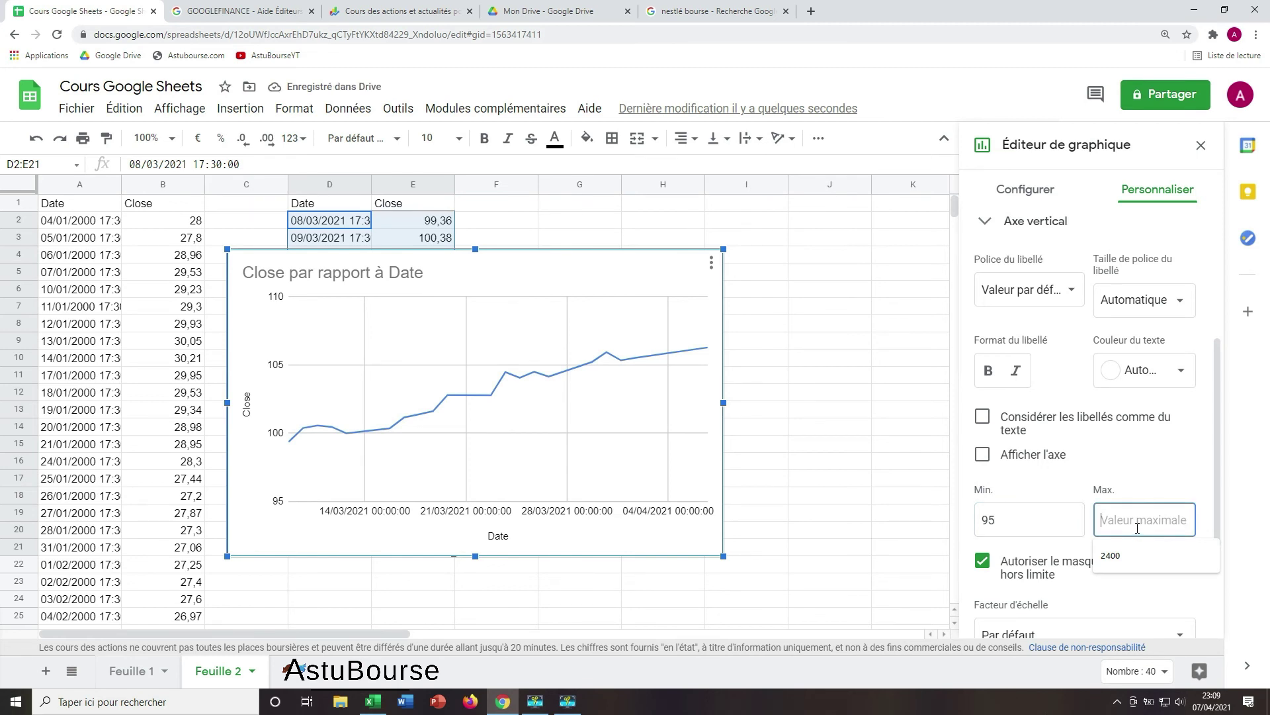
{"action": "type", "text": "115"}
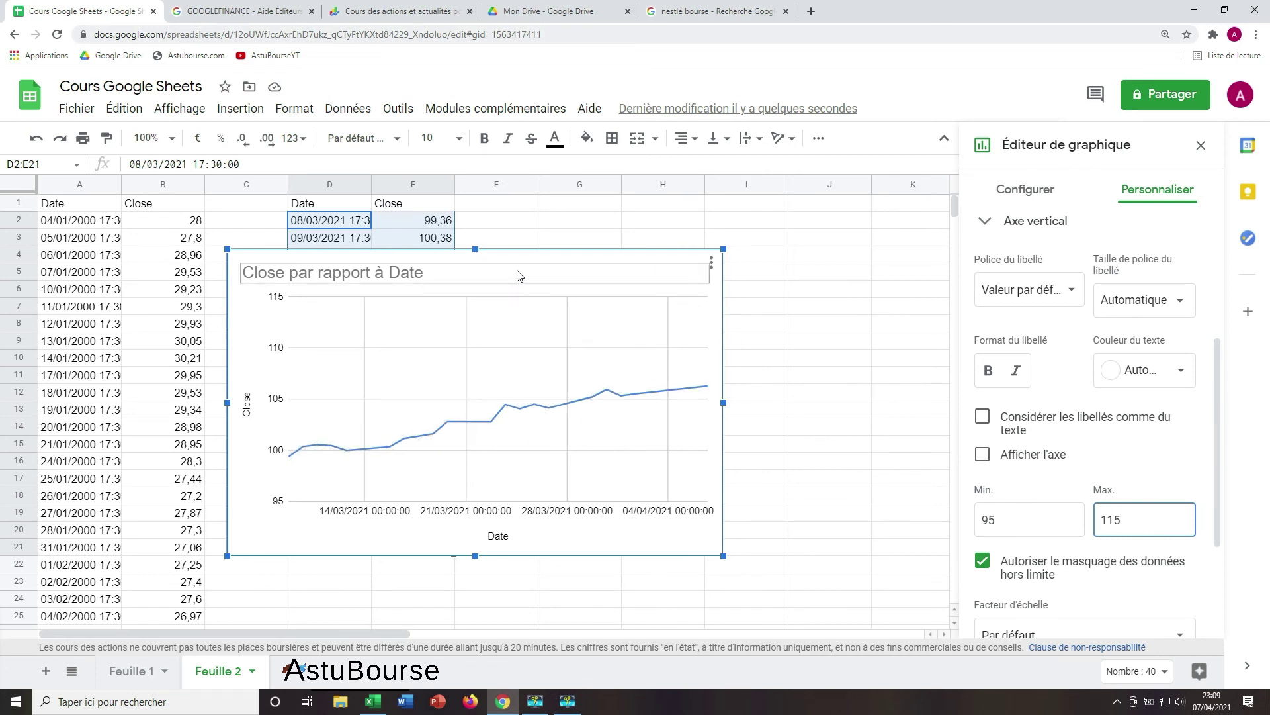
{"action": "left_click_drag", "start_coordinate": [521, 265], "coordinate": [654, 266]}
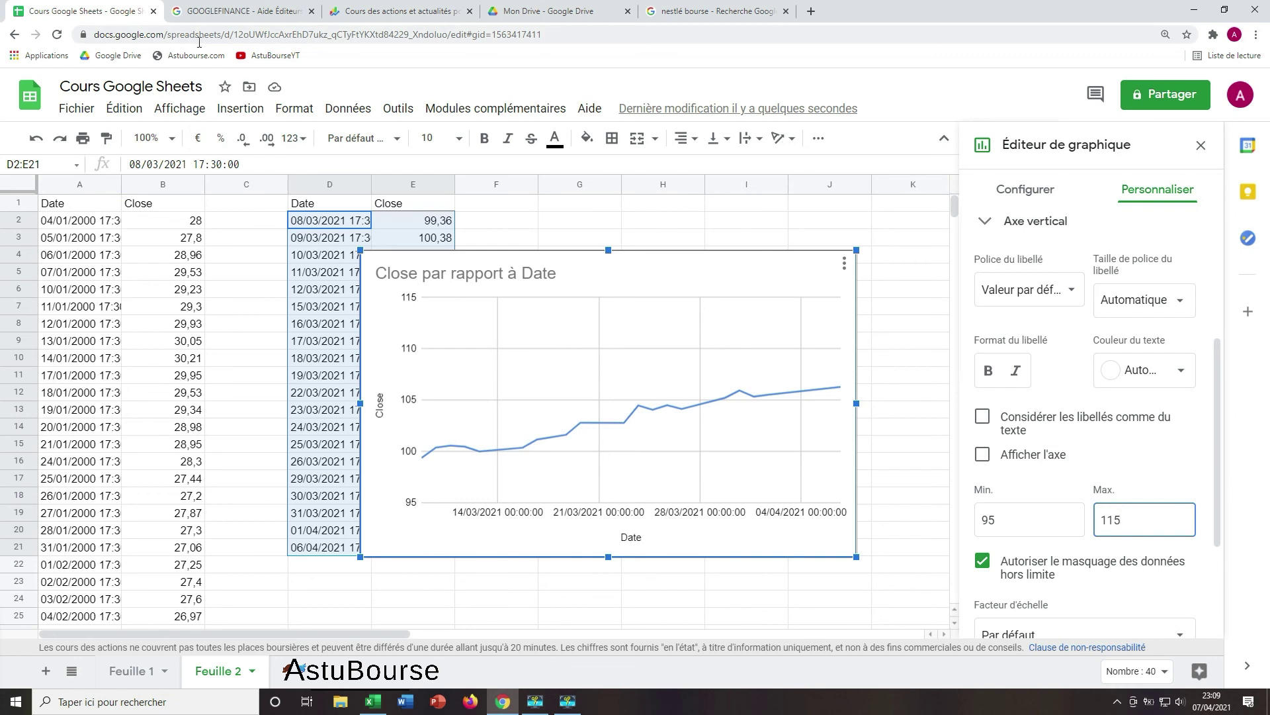
Step: Review the syntax and available attributes on the GOOGLEFINANCE help page in the other browser tab
{"action": "left_click", "coordinate": [200, 14]}
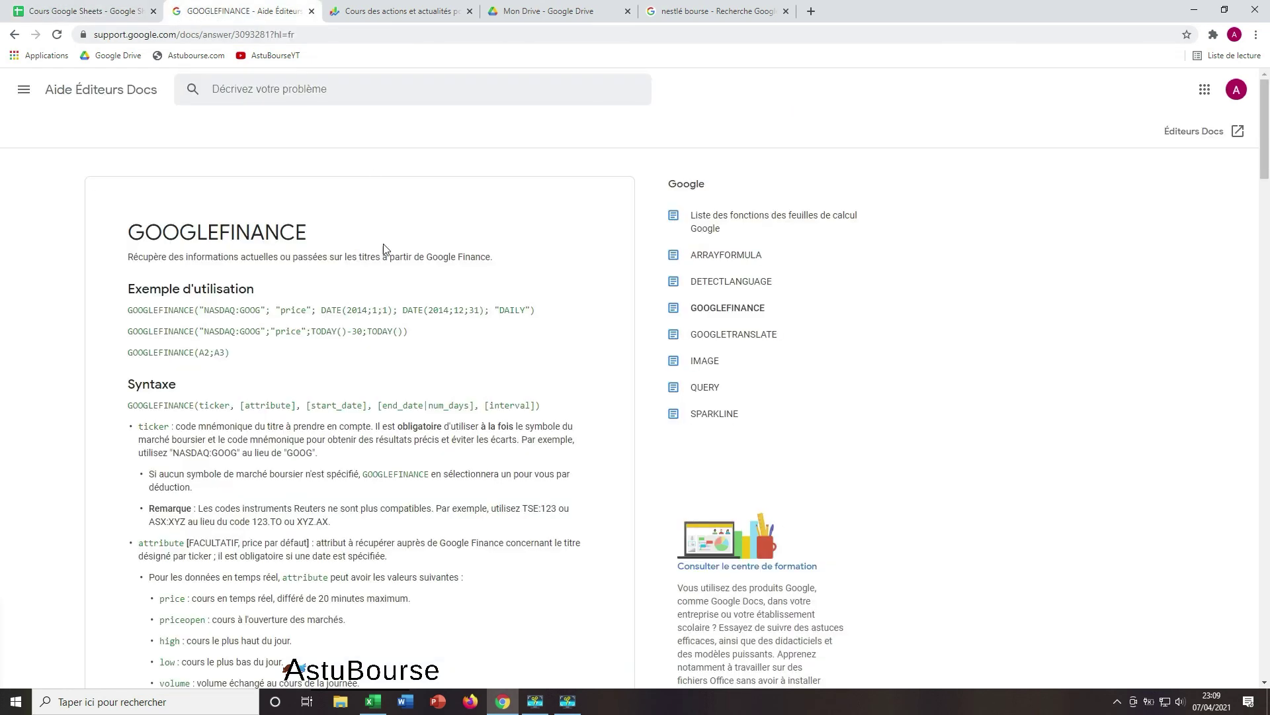
{"action": "scroll", "coordinate": [394, 331], "scroll_direction": "down", "scroll_amount": 2}
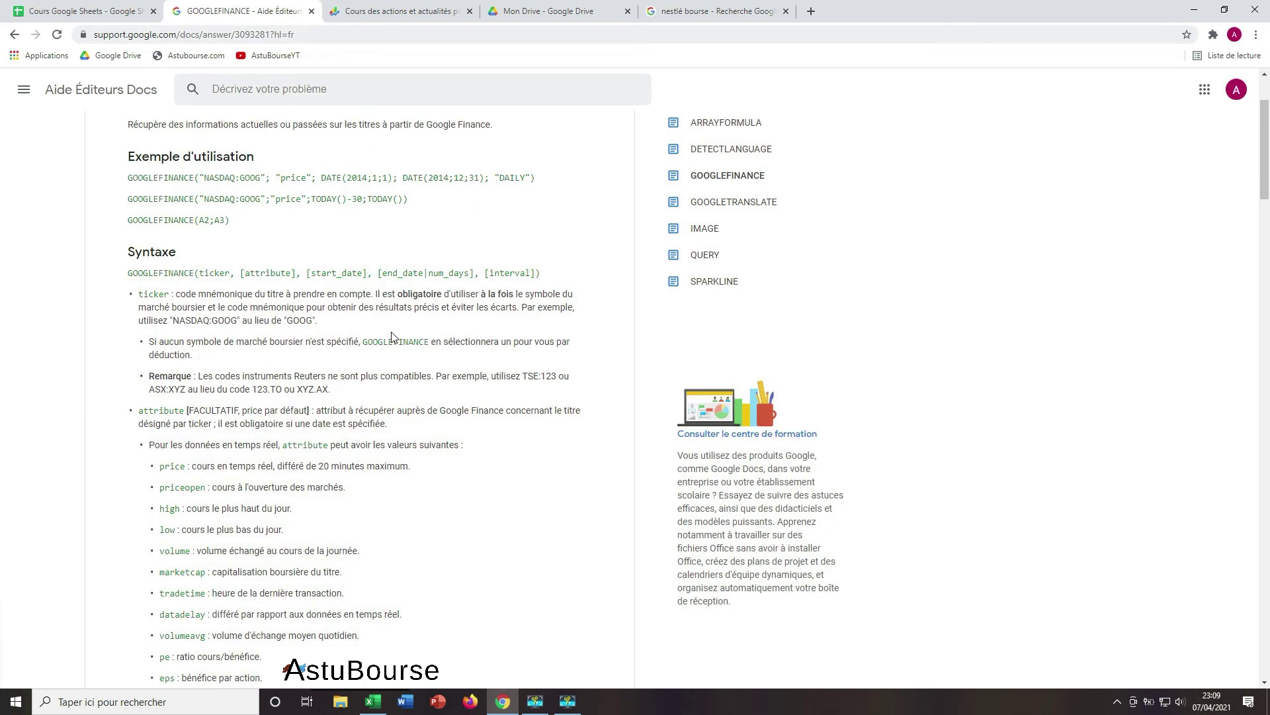